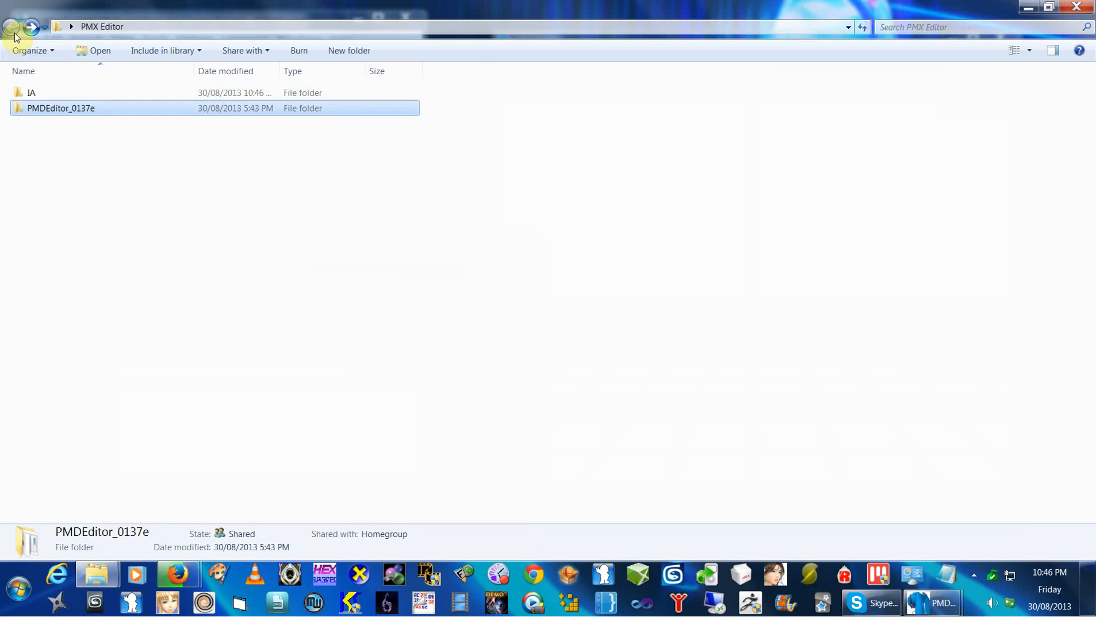
- Open the IA folder, sort its files by type and copy the folder's path
double_click(29, 93)
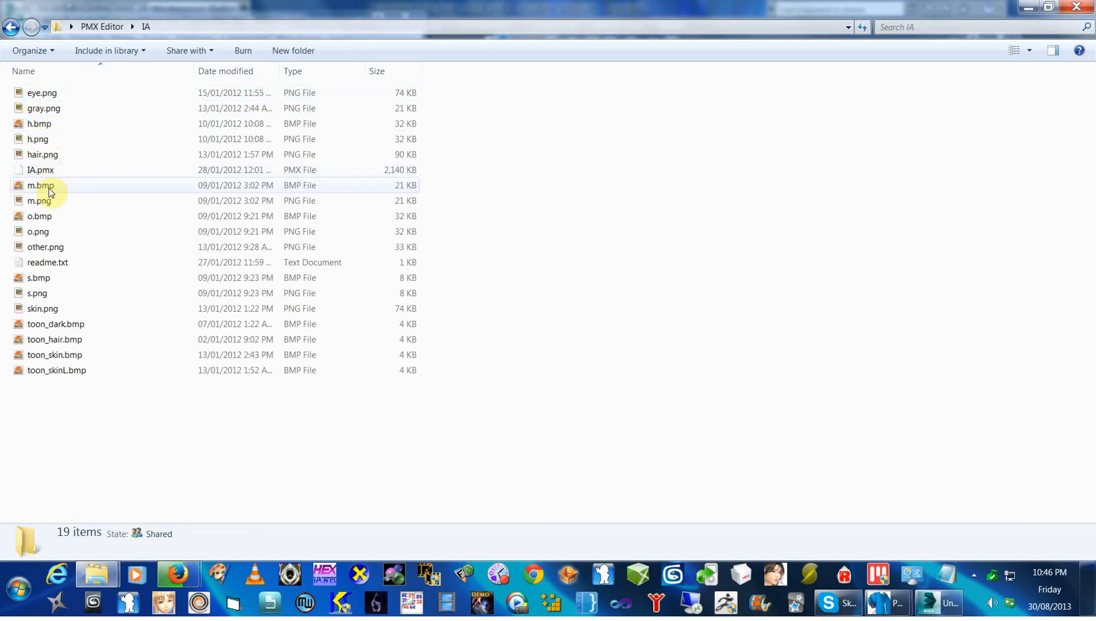
left_click(296, 71)
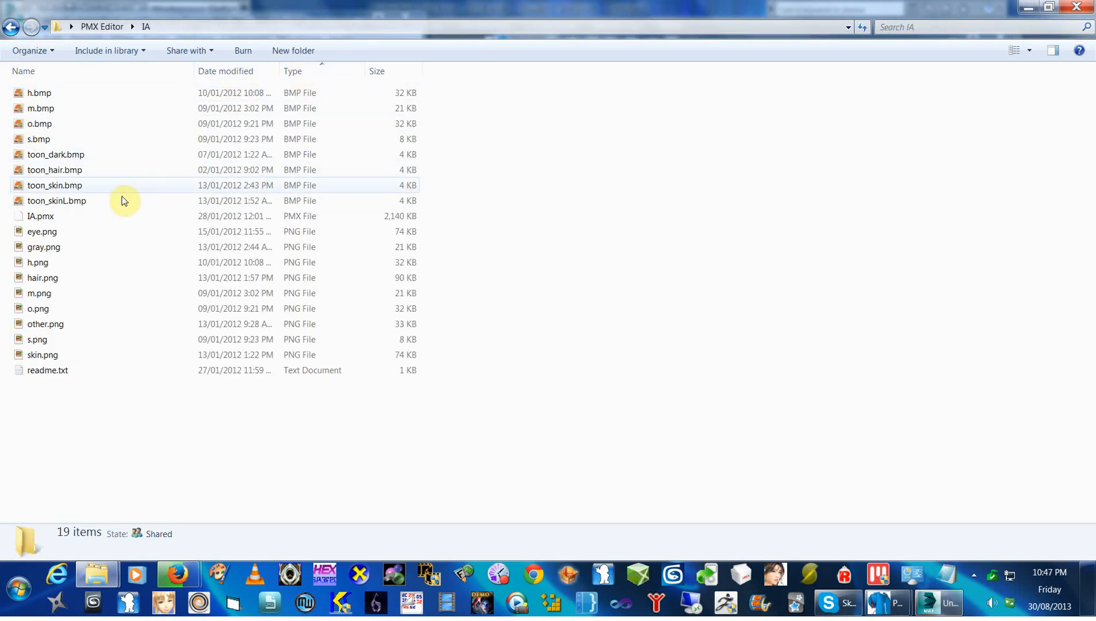
left_click(64, 216)
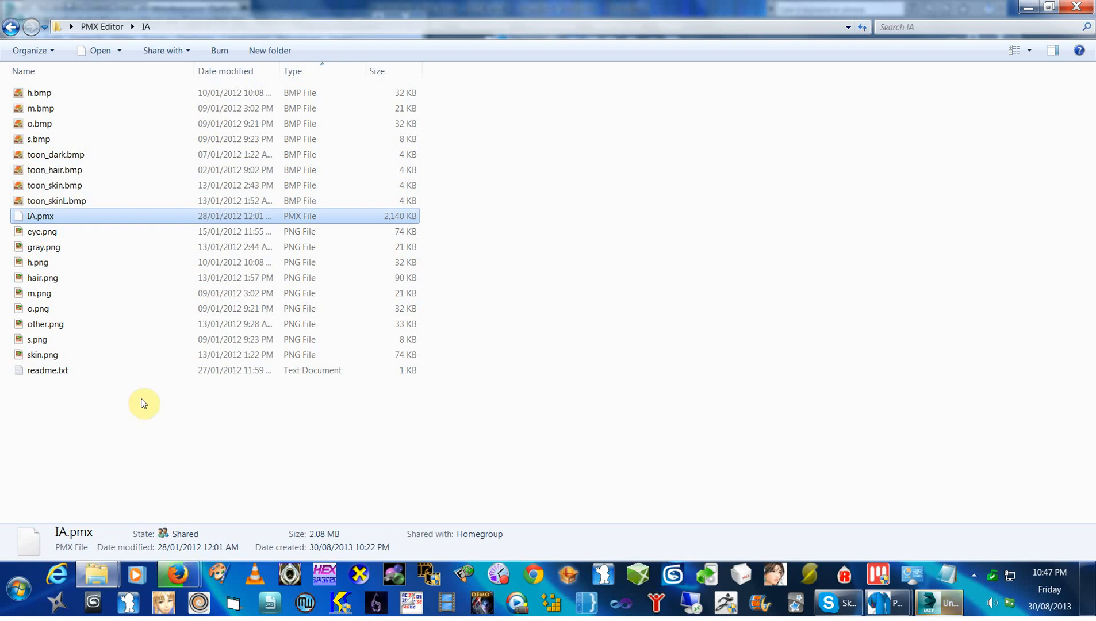
left_click(304, 26)
right_click(308, 28)
left_click(227, 72)
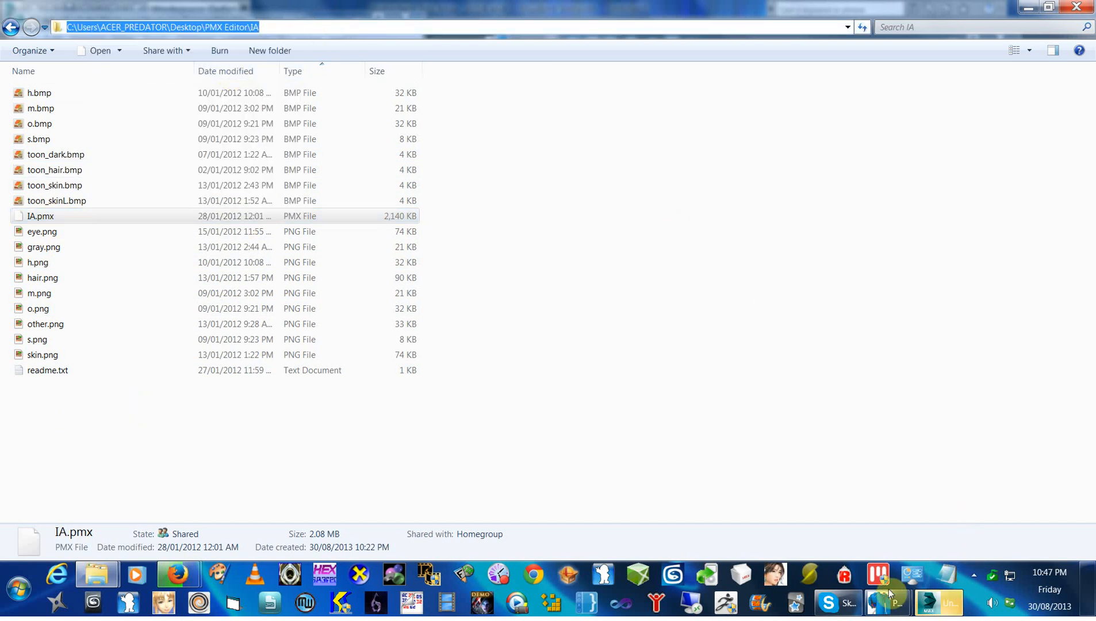
- Switch to the PMX editor and open IA.pmx from the copied IA folder path
mouse_move(895, 587)
left_click(942, 539)
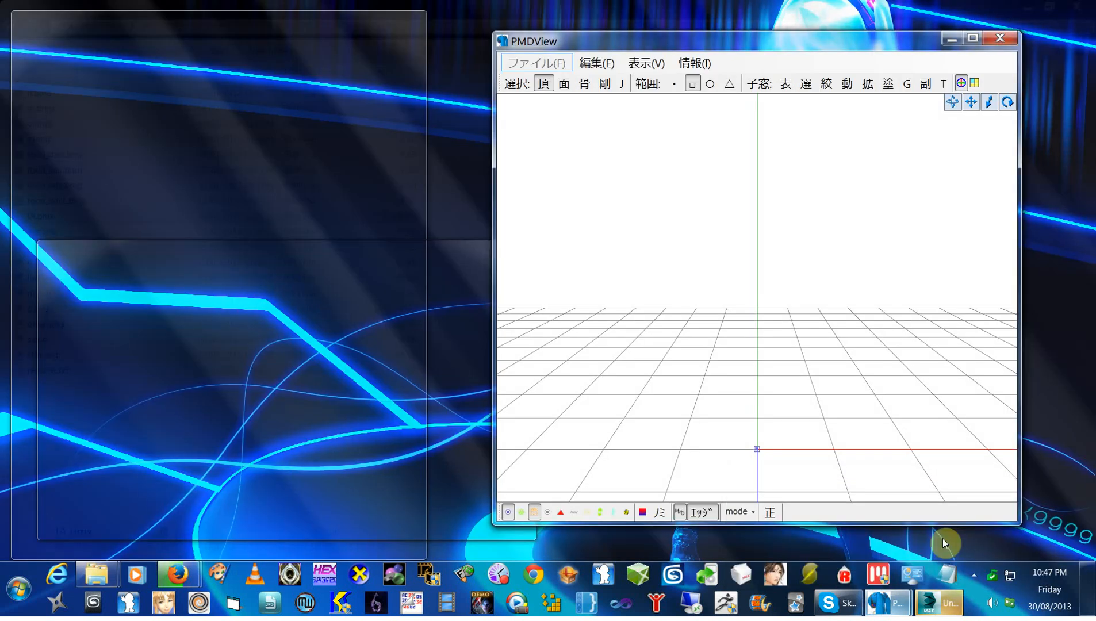
left_click(857, 550)
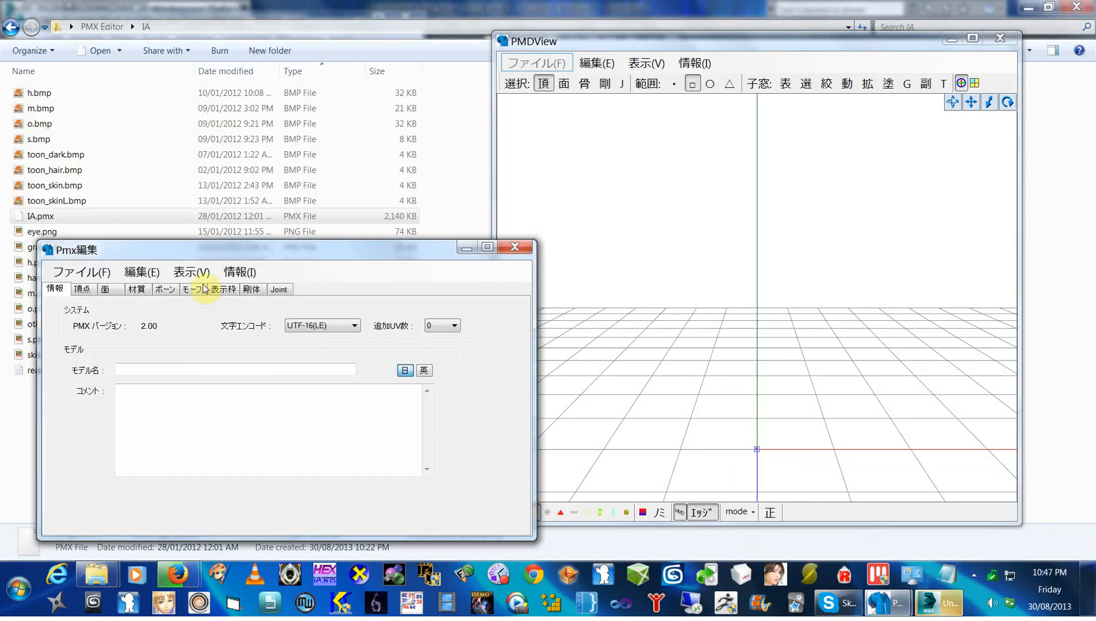
left_click(95, 278)
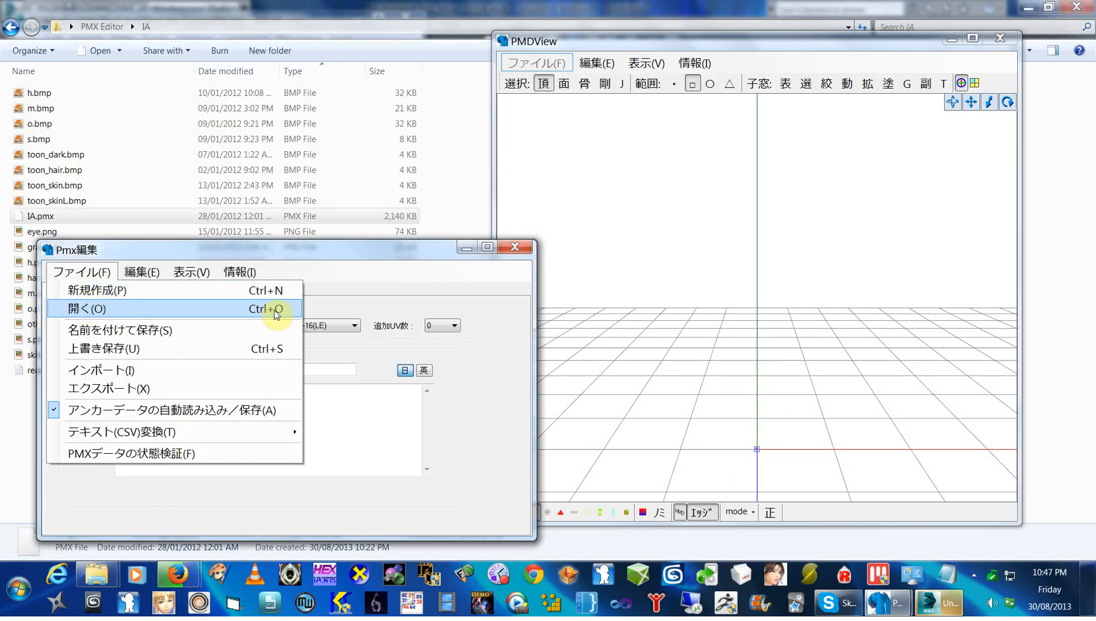
left_click(285, 314)
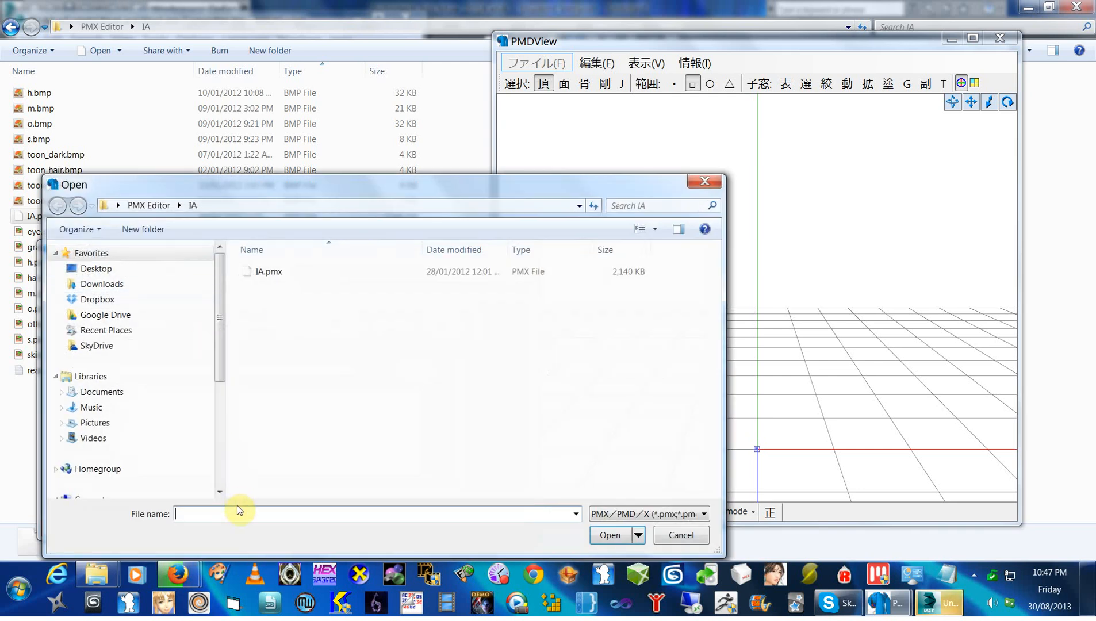
right_click(238, 512)
left_click(149, 379)
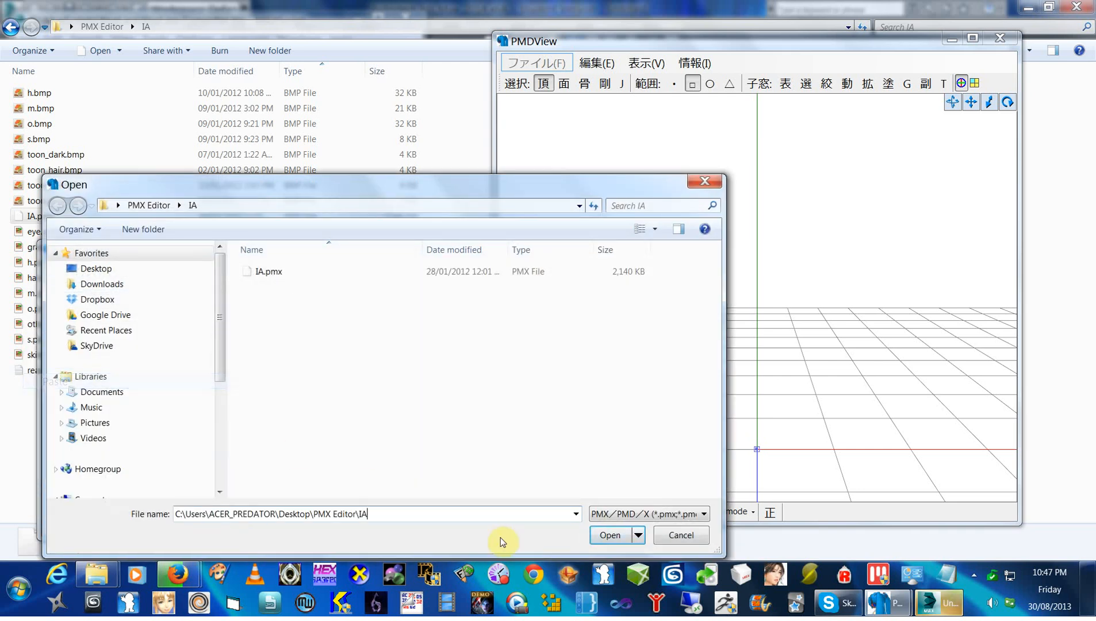
left_click(609, 535)
left_click(276, 272)
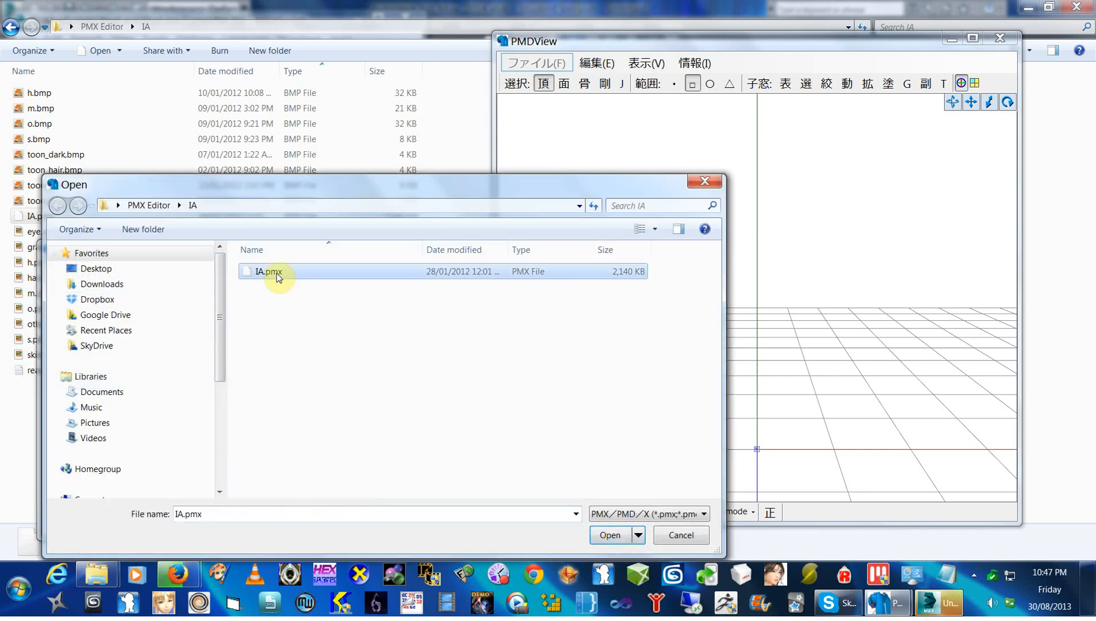
left_click(597, 535)
left_click(641, 300)
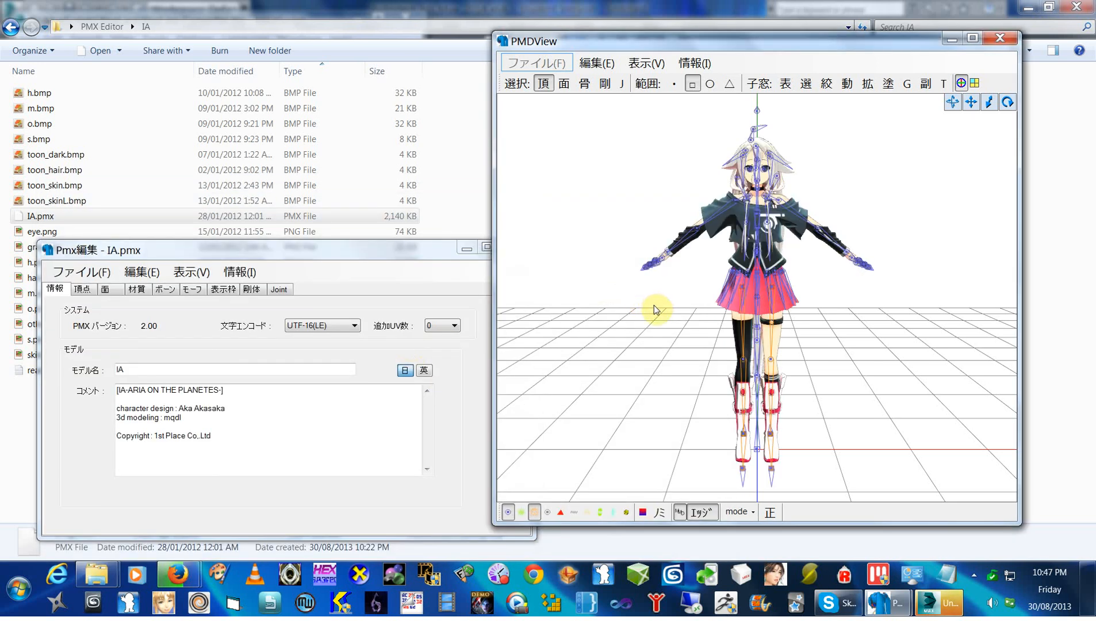
- Turn off the bone and vertex overlay in the PMDView window and examine the textured IA model up close from different angles
left_click(511, 509)
right_click_drag(622, 340, 648, 326)
scroll(659, 347, "up", 2)
left_click(664, 287)
scroll(646, 326, "down", 3)
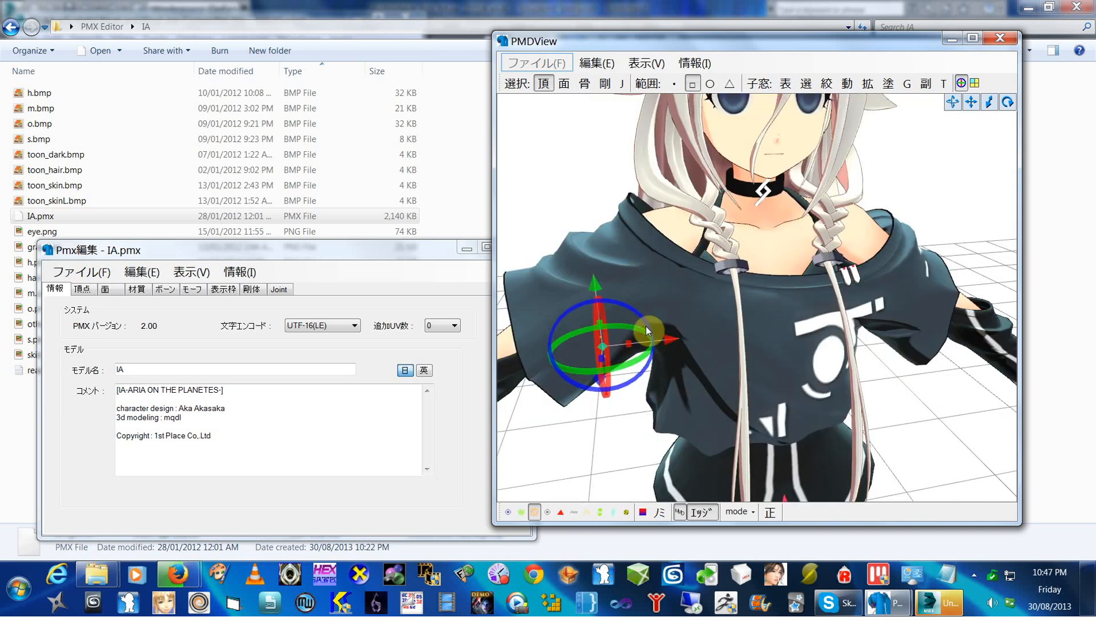
scroll(658, 315, "down", 2)
left_click(587, 260)
right_click_drag(587, 259, 623, 270)
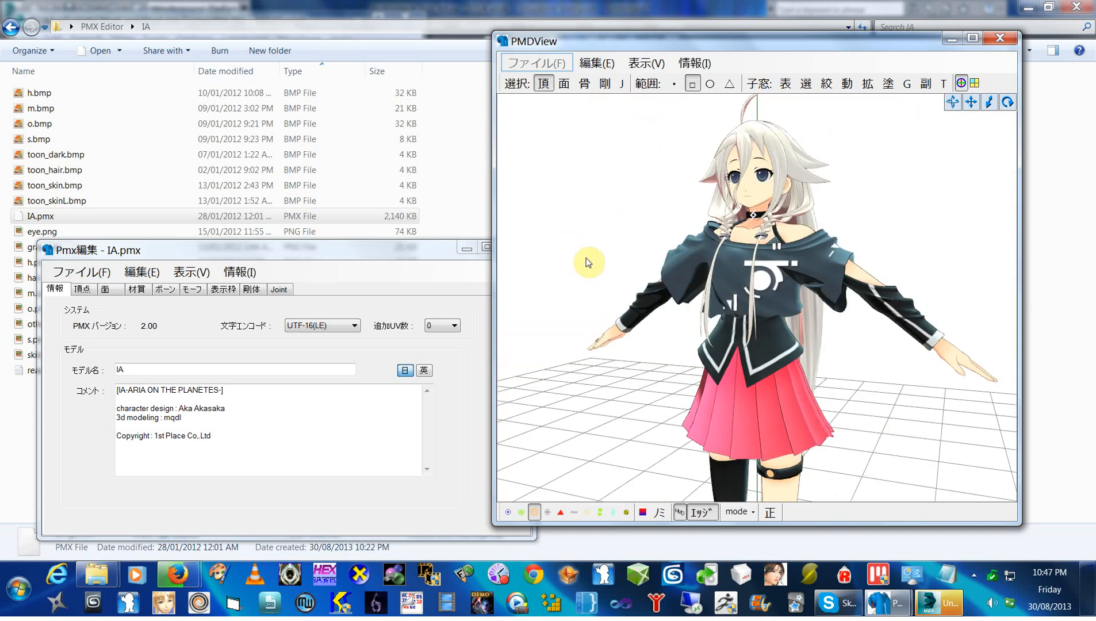
- Export the model to the IA folder as IA.pmd at size factor 1
left_click(95, 275)
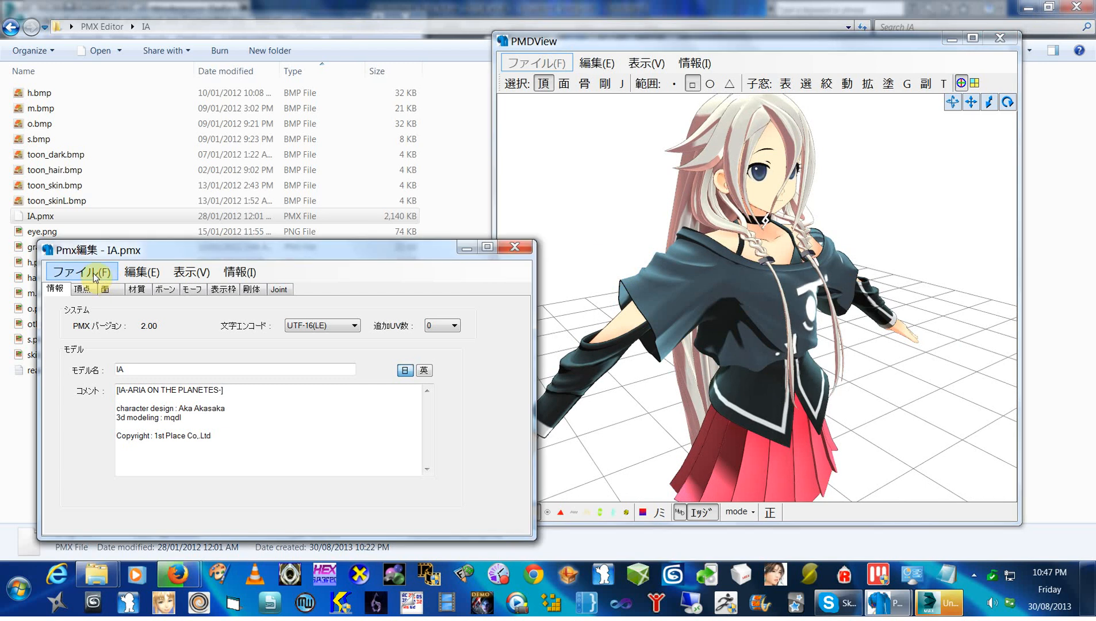
left_click(105, 278)
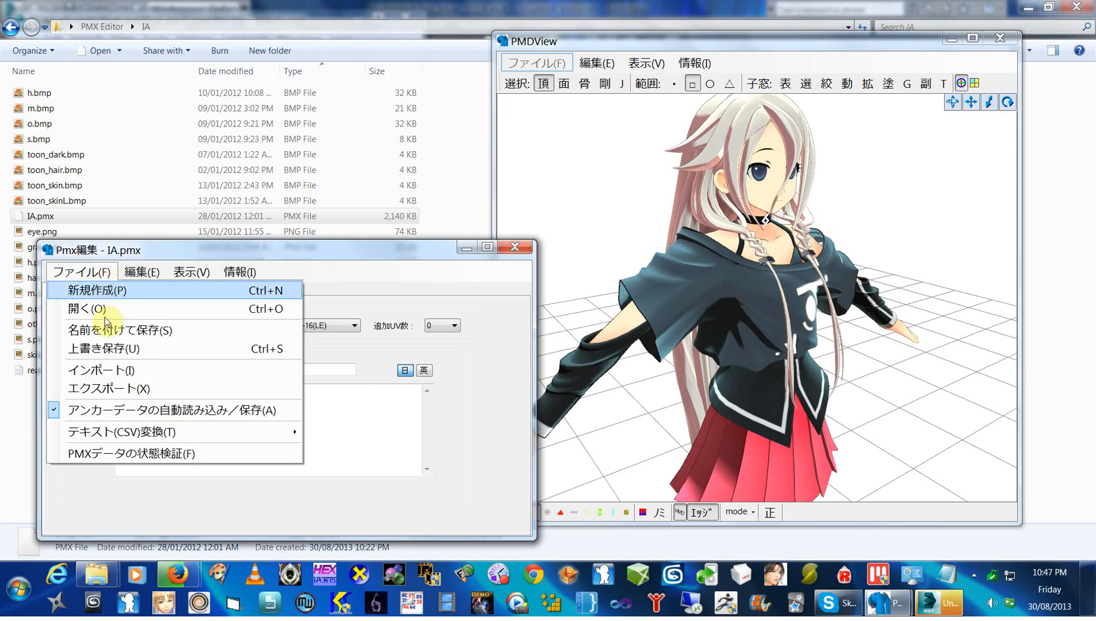
left_click(166, 389)
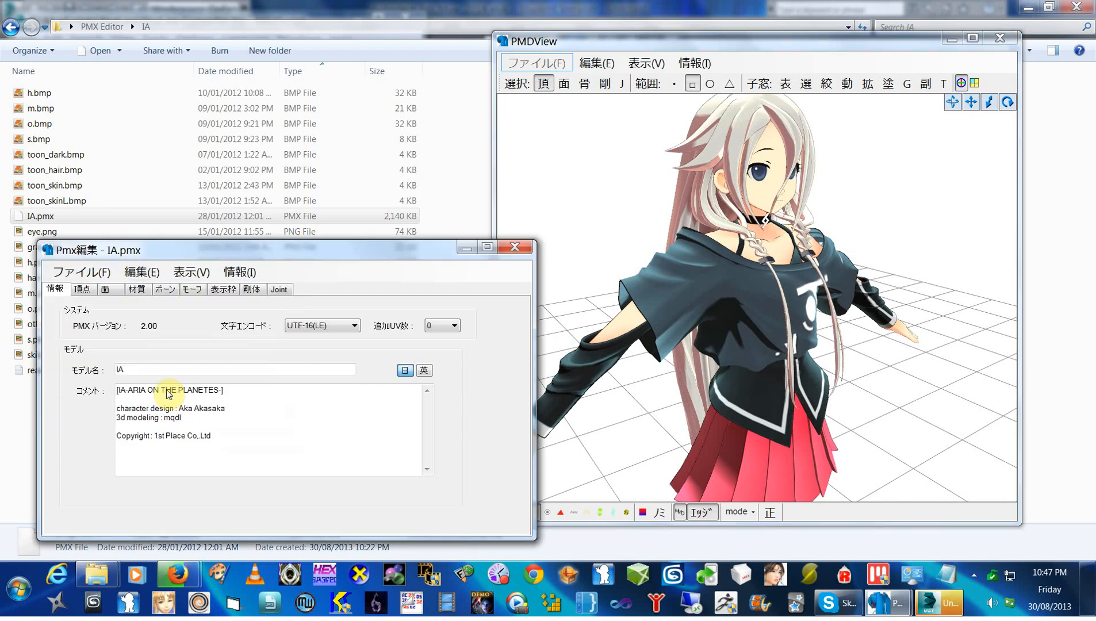
left_click(244, 501)
left_click(246, 511)
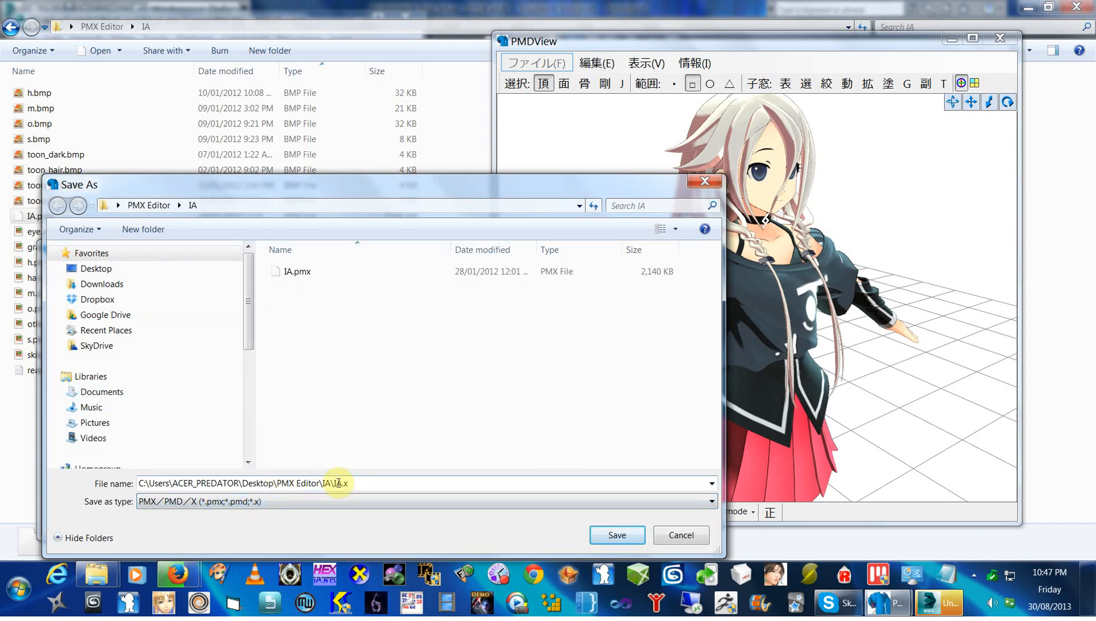
left_click_drag(356, 478, 15, 466)
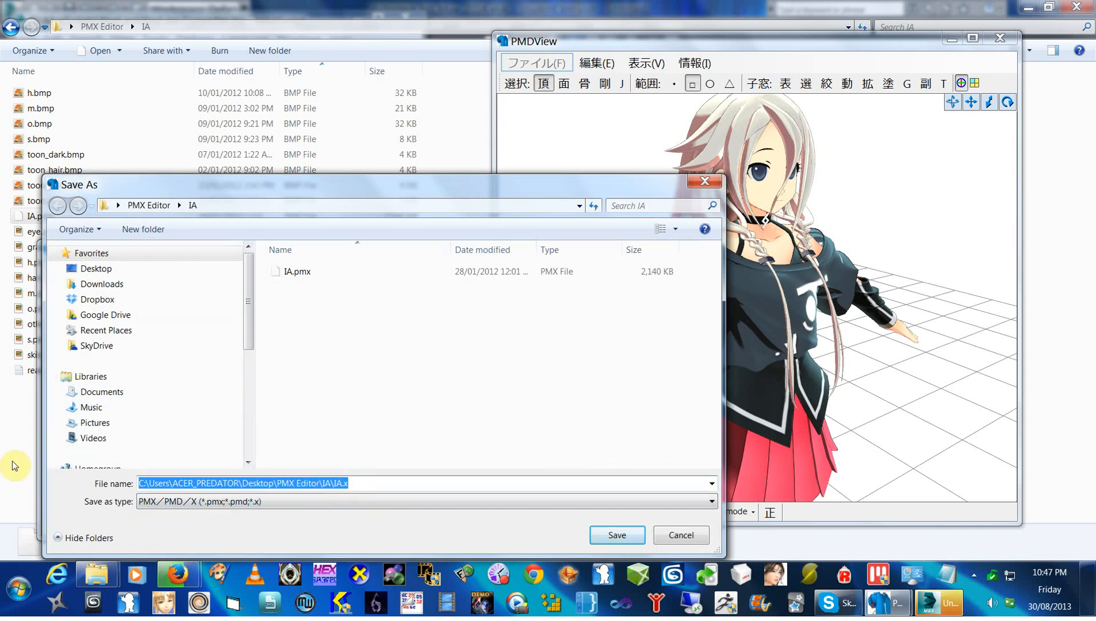
type("IA.")
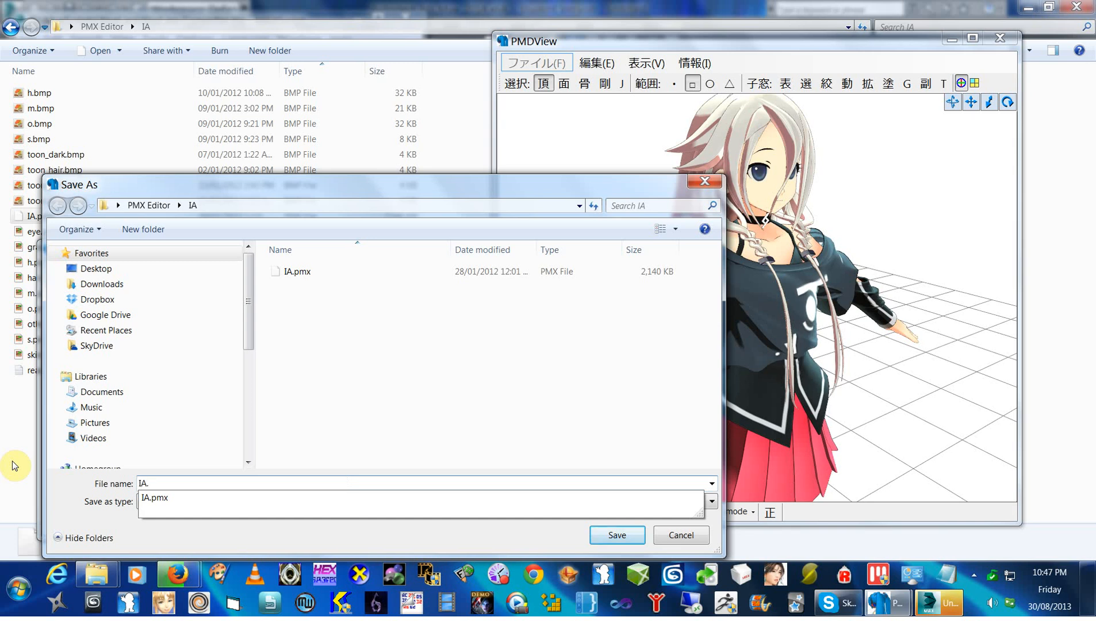
type("pmd")
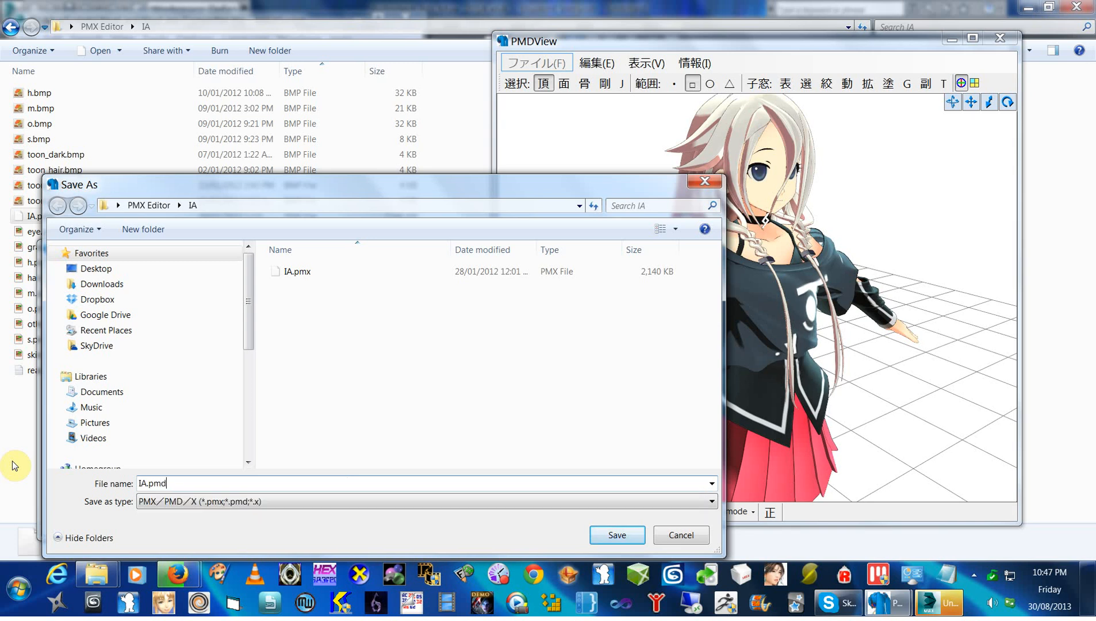
left_click(604, 536)
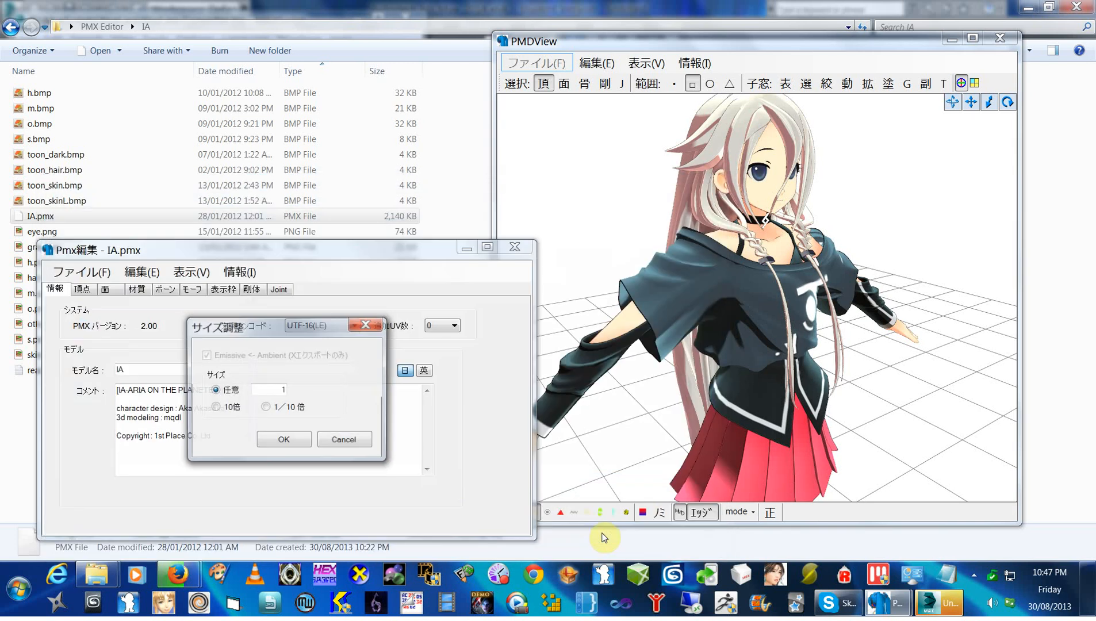
left_click(263, 441)
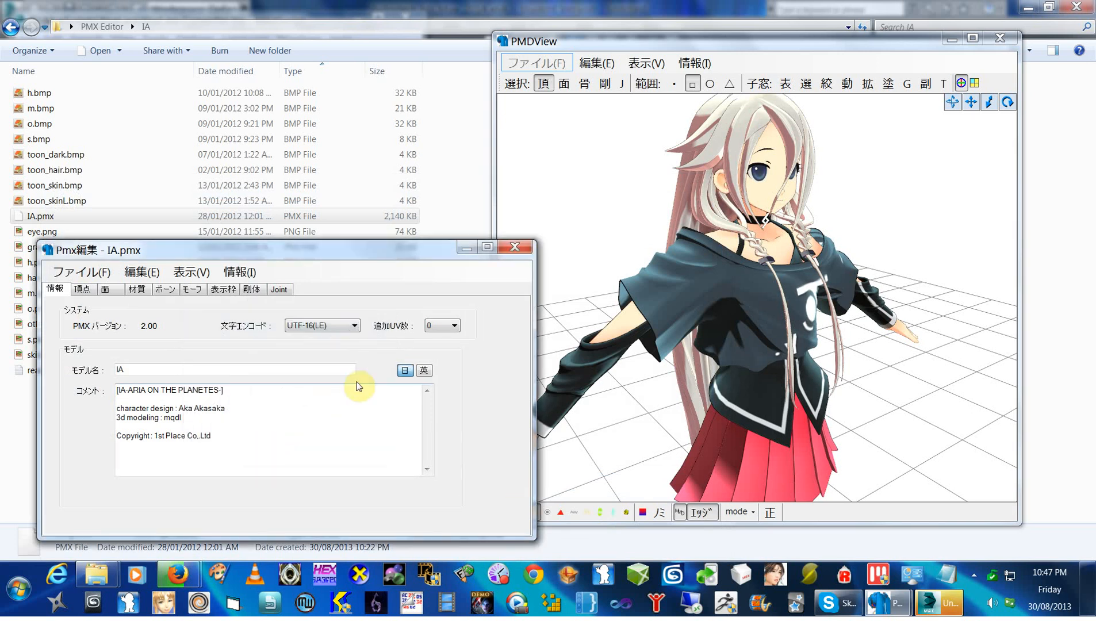
- Close the PMX editor and check the exported IA.pmd beside the original IA.pmx in the IA folder
left_click(515, 248)
left_click(72, 216)
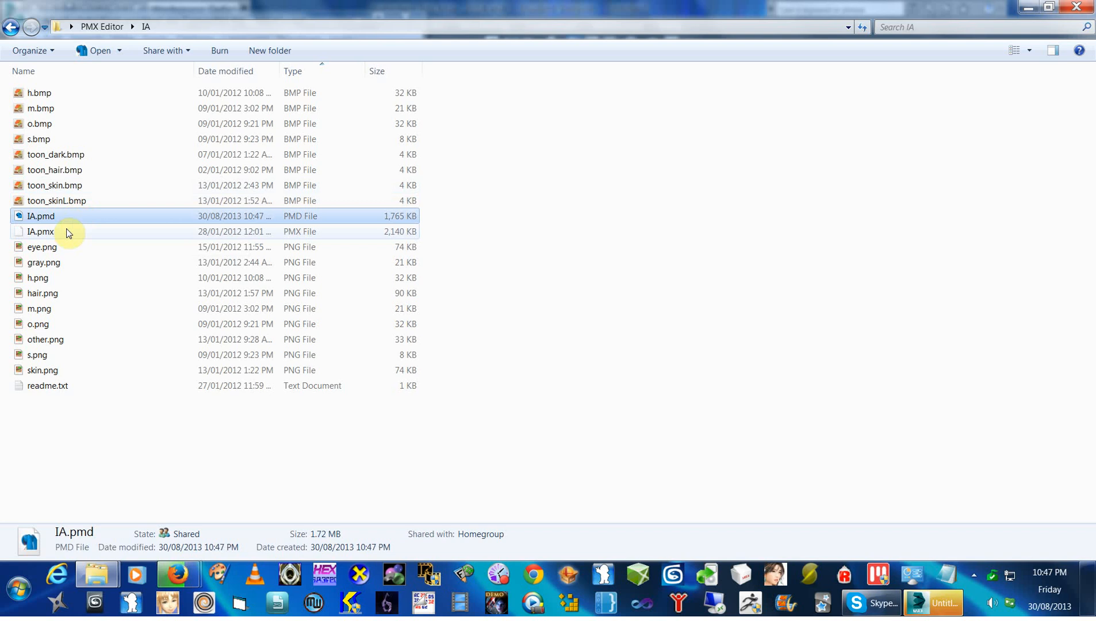
left_click(201, 235)
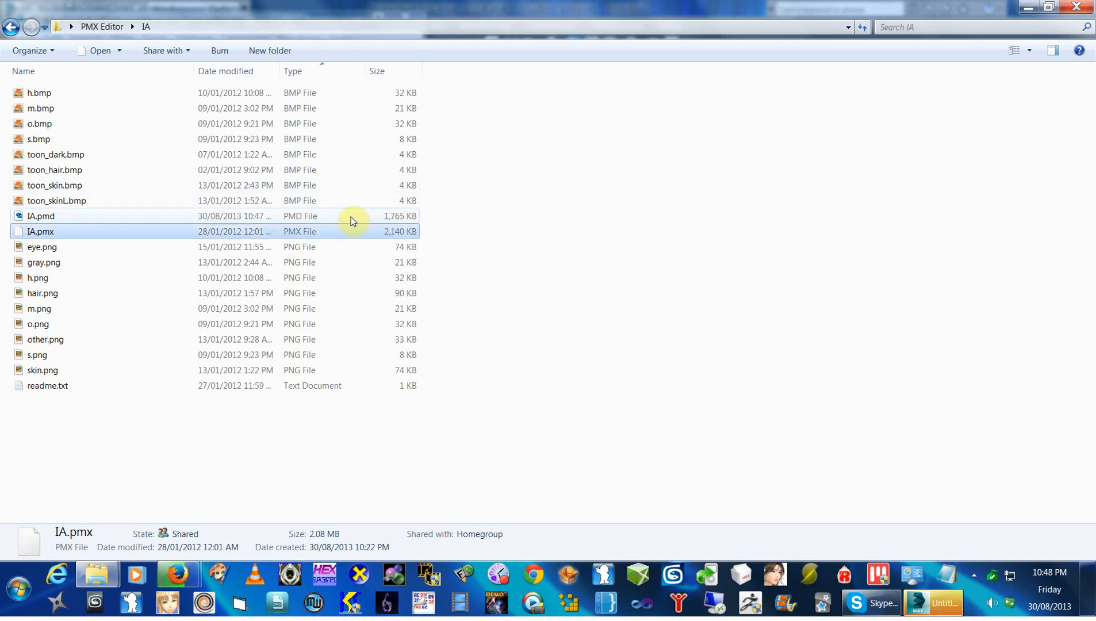
- Switch to 3ds Max, evaluate the whole Miku Miku Dance Converter script and minimize the script editor
left_click(910, 572)
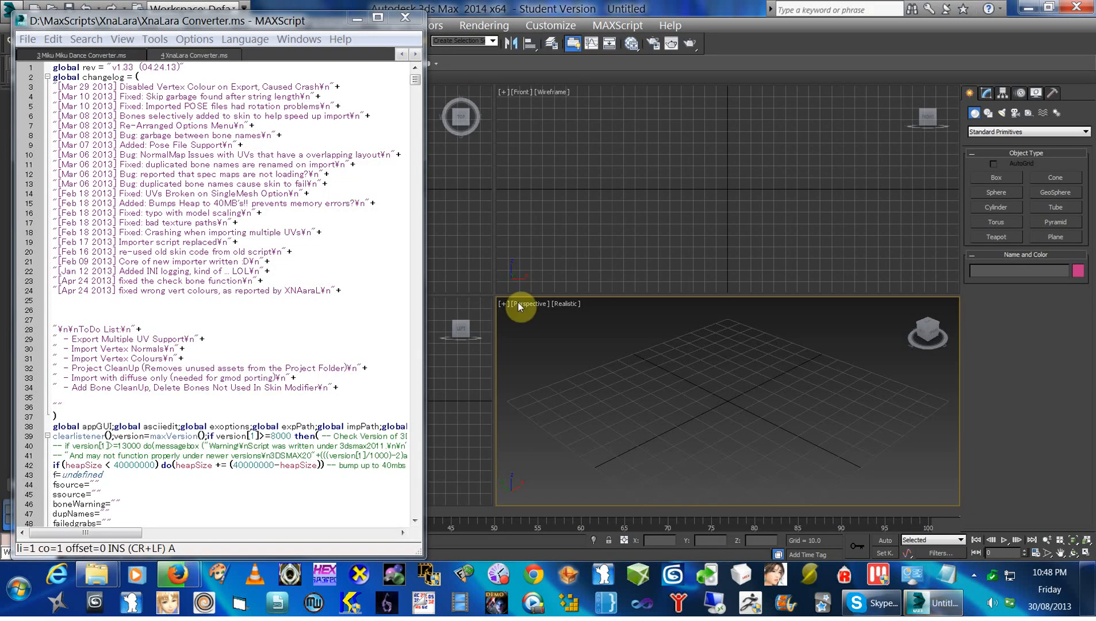
left_click(120, 56)
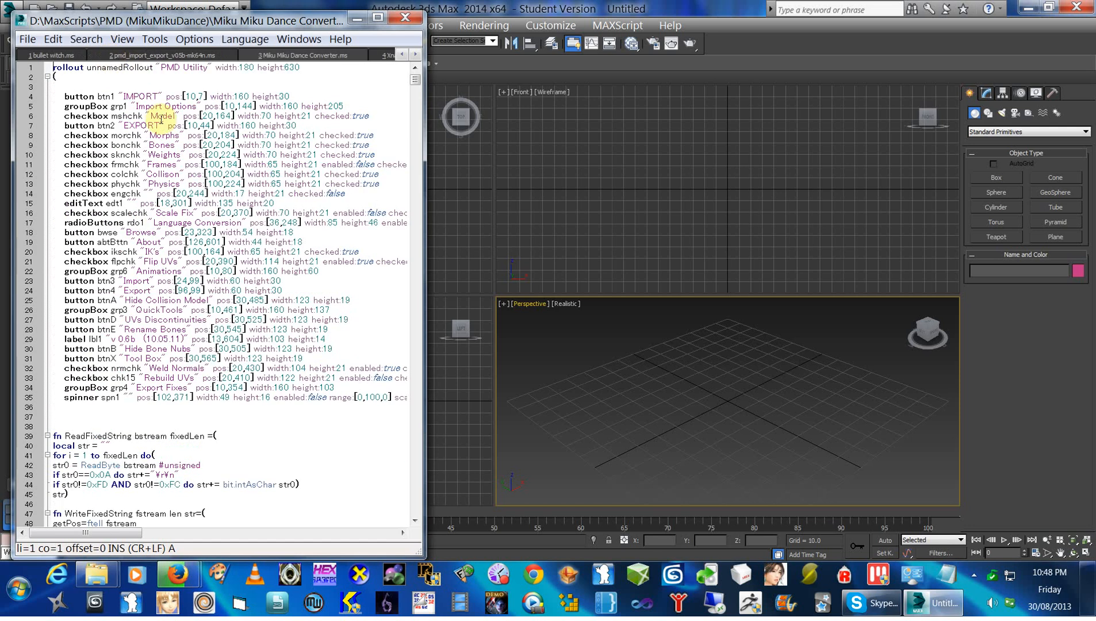
left_click(155, 39)
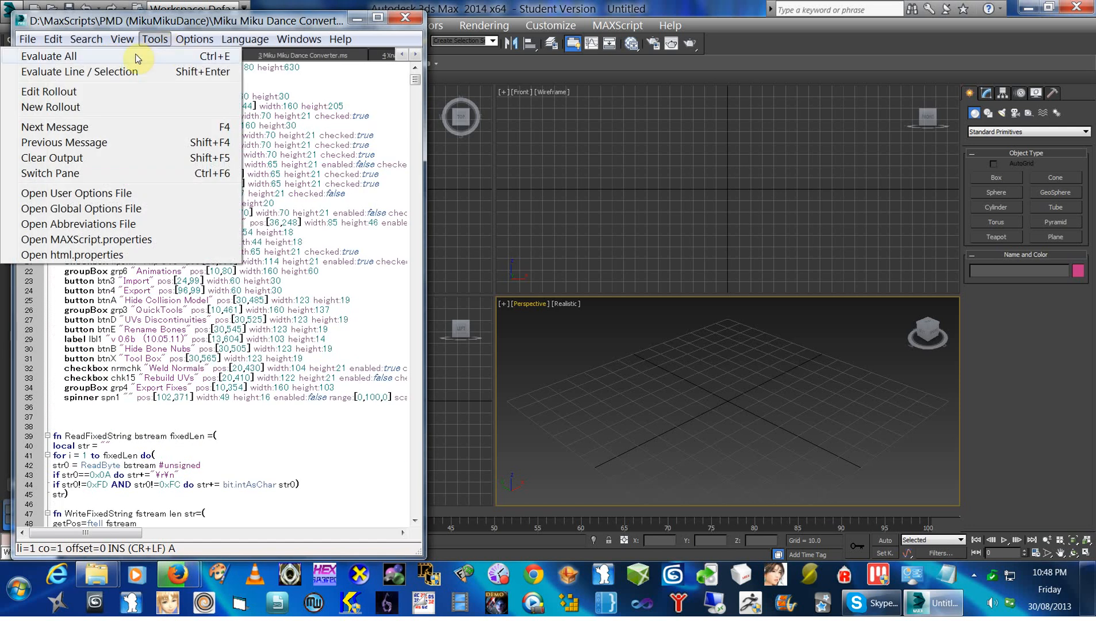
left_click(137, 58)
left_click(357, 19)
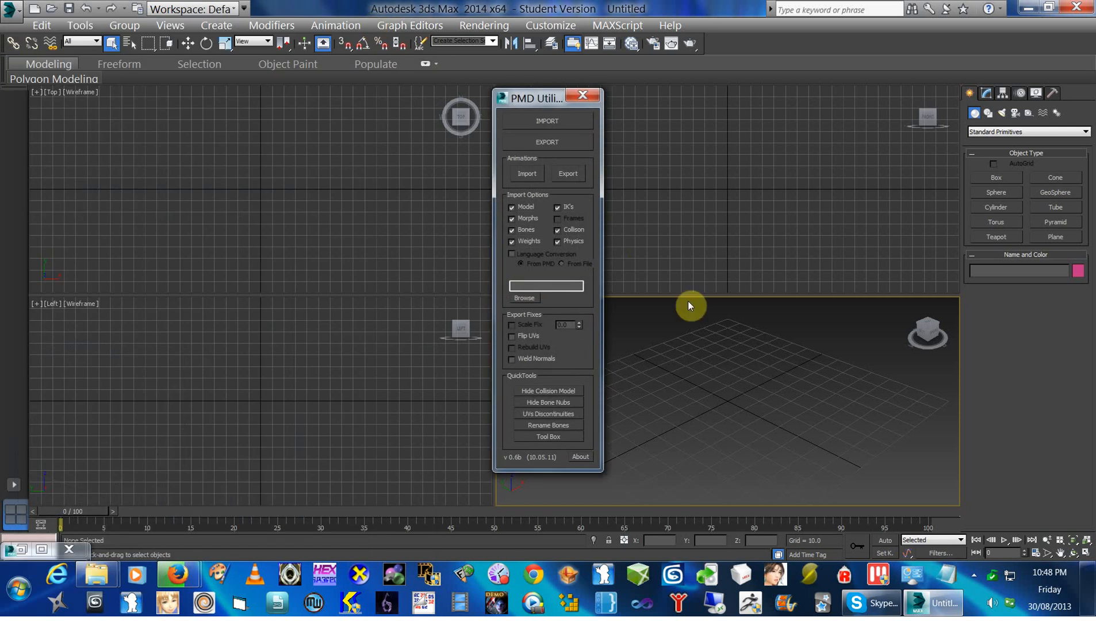
- Maximize the Perspective viewport, and limit the PMD Utility import options to Model, Bones and Weights
left_click(1080, 544)
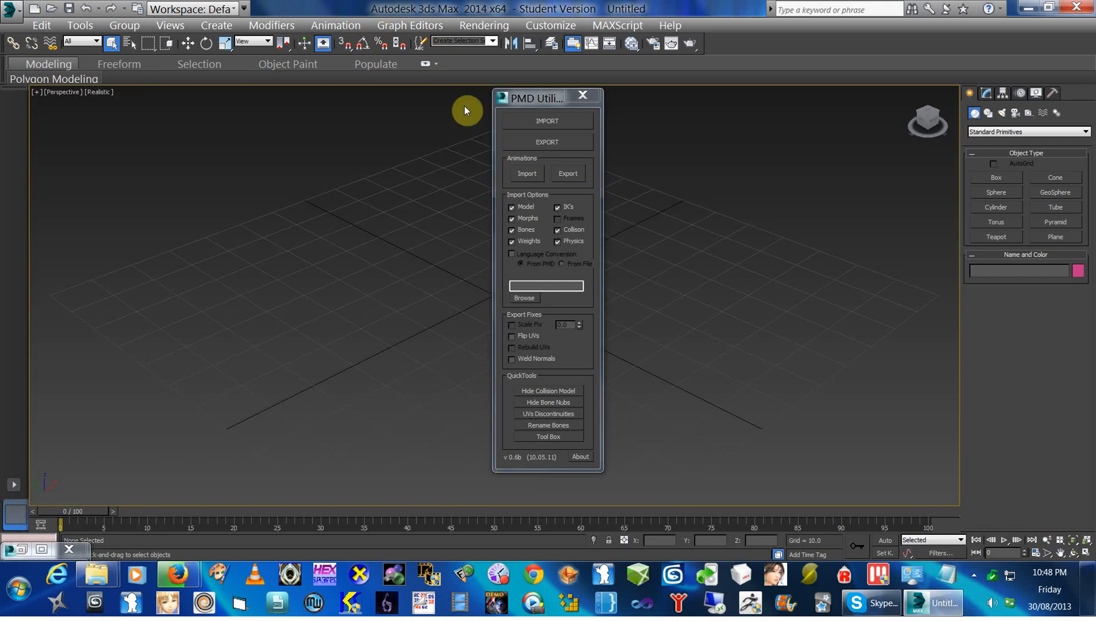
left_click_drag(506, 98, 137, 113)
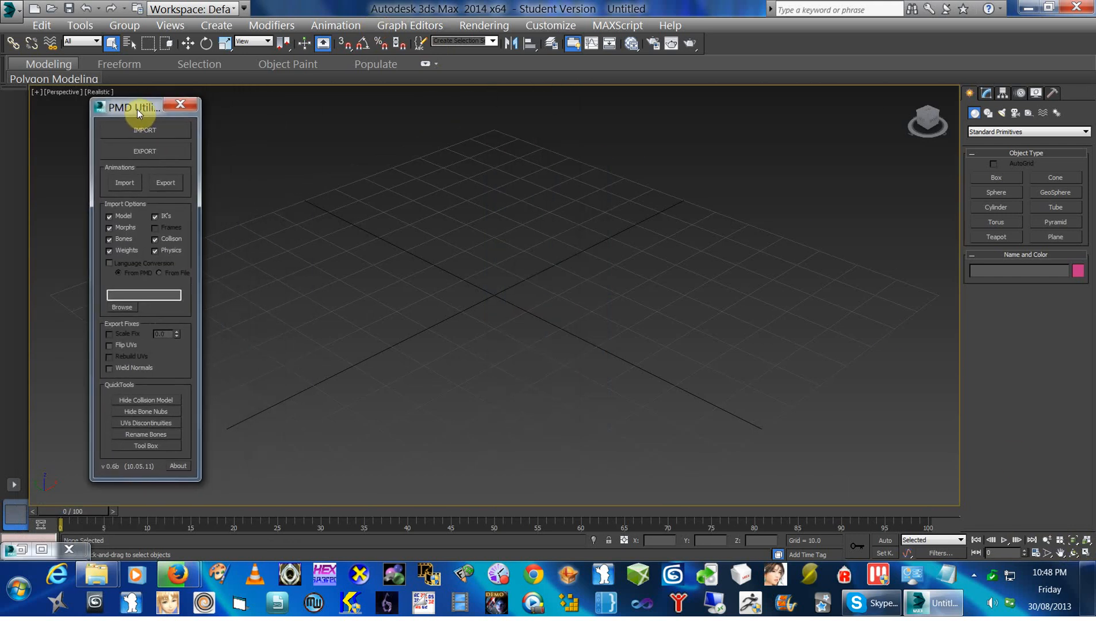
left_click(127, 251)
left_click(171, 219)
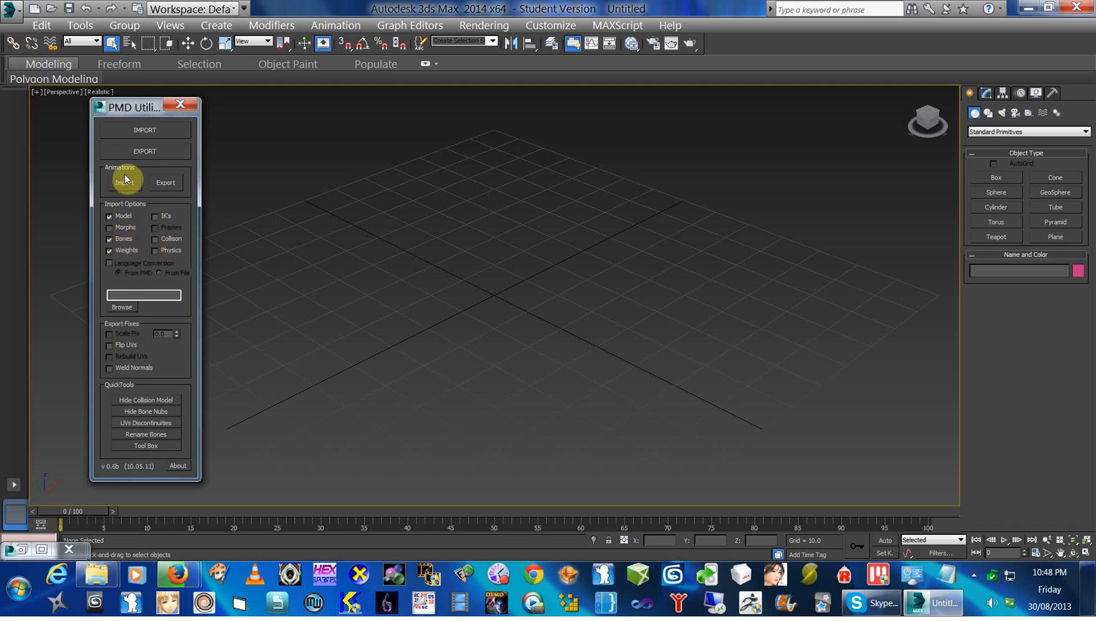
- Import IA.pmd into the scene through the PMD Utility, using the copied IA folder path
left_click(144, 131)
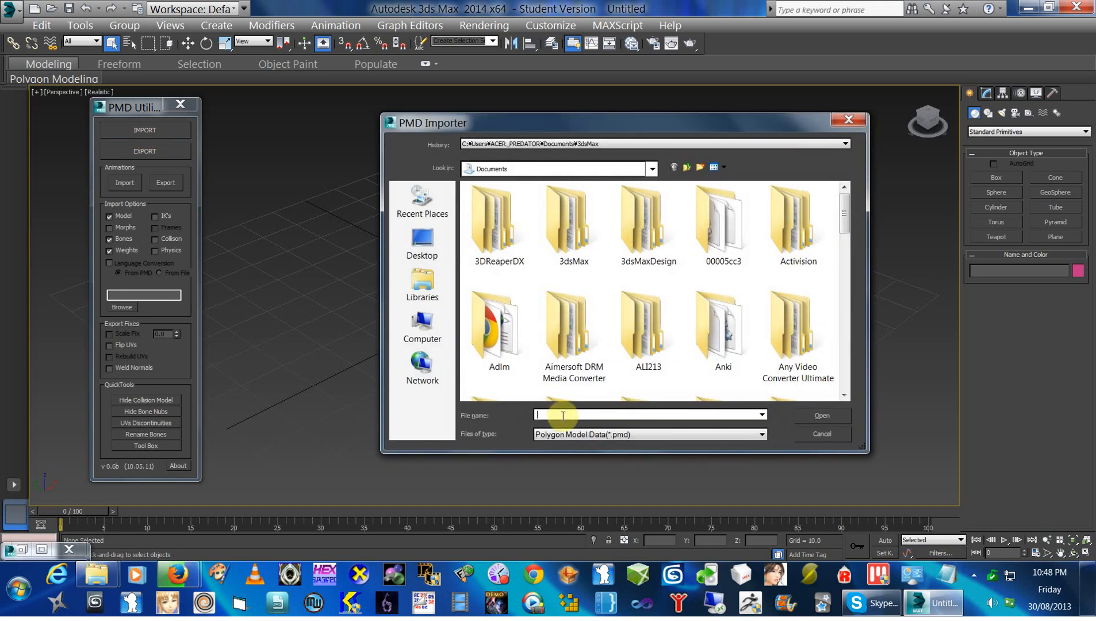
right_click(562, 415)
left_click(430, 286)
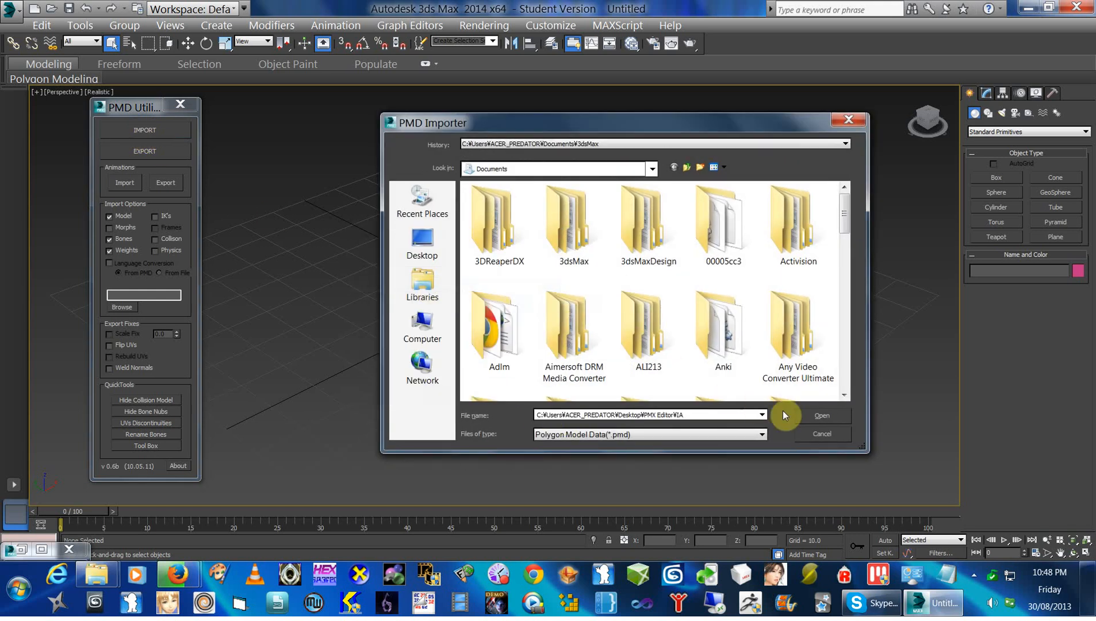
left_click(812, 416)
left_click(496, 204)
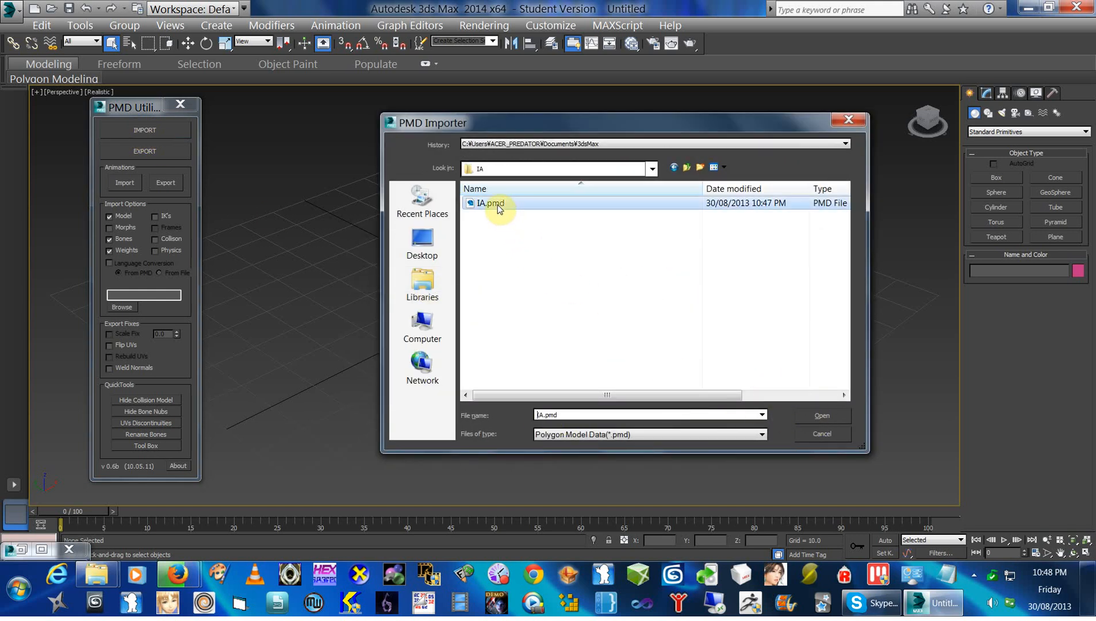
left_click(830, 417)
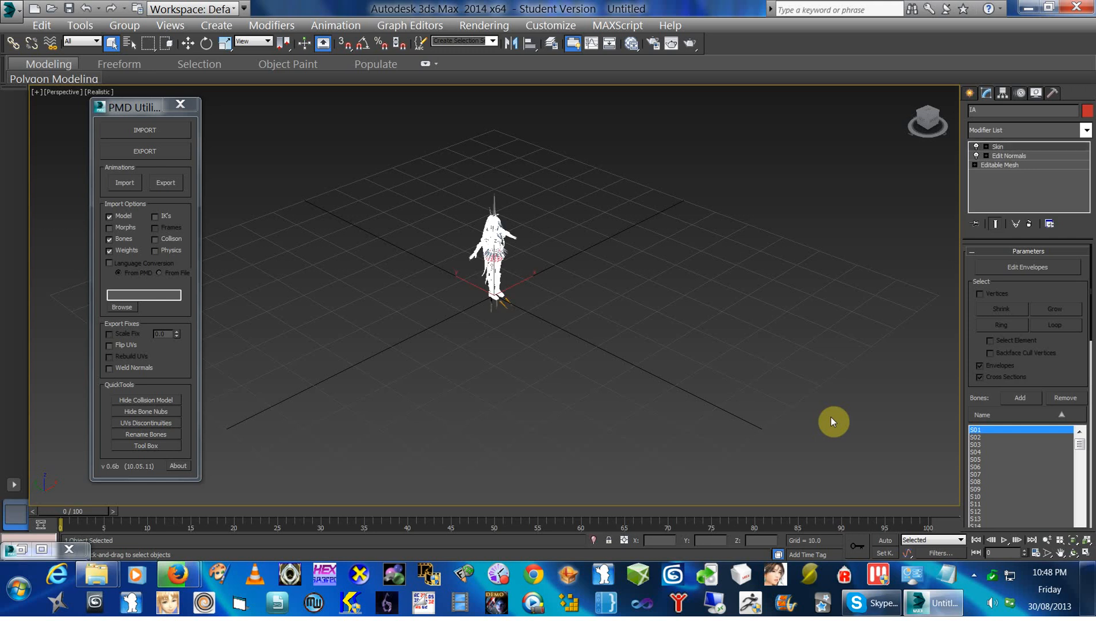
- Render the Perspective view of the character's upper body, inspect the image maximized and close the rendered frame window
left_click(830, 417)
scroll(696, 374, "up", 4)
middle_click_drag(697, 384, 880, 463)
scroll(876, 463, "down", 3)
middle_click_drag(556, 281, 665, 387, "alt")
scroll(550, 310, "up", 5)
scroll(604, 368, "up", 5)
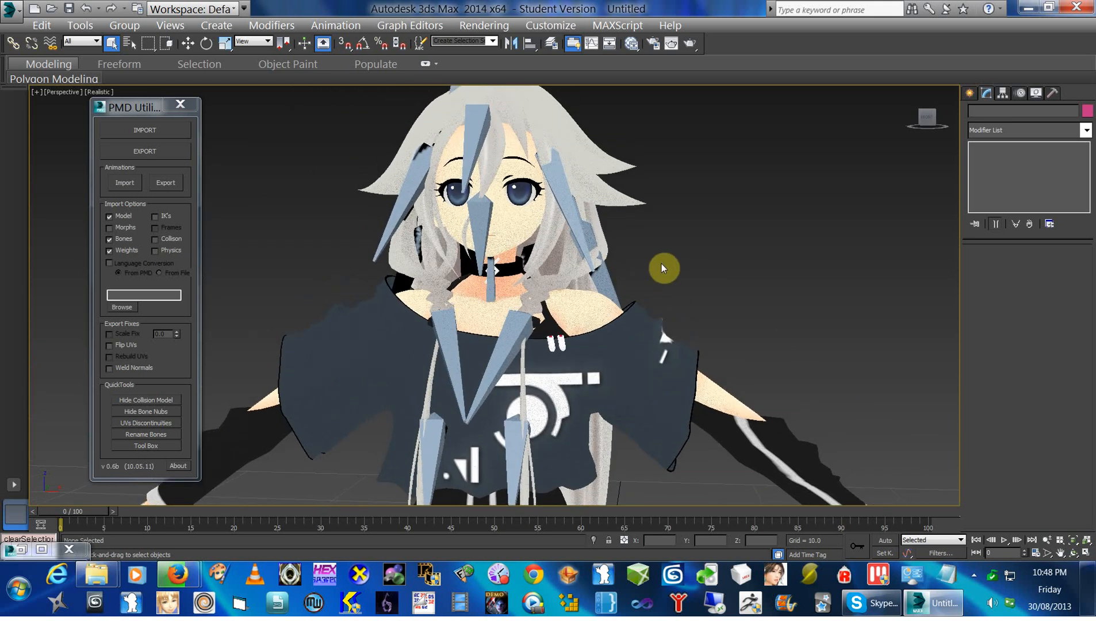
left_click(484, 25)
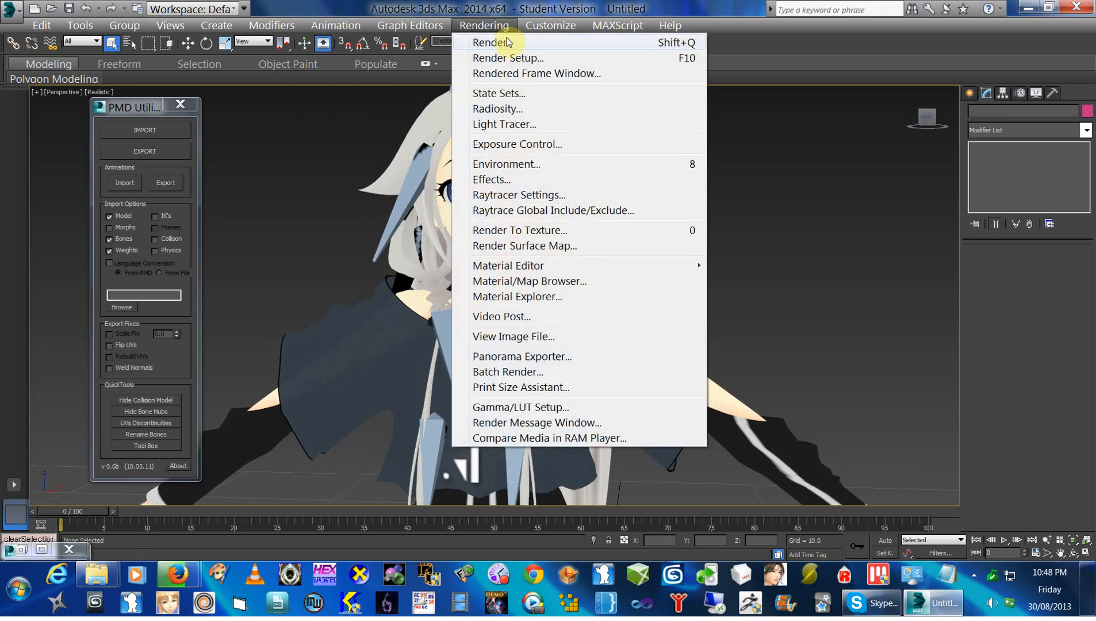
left_click(499, 42)
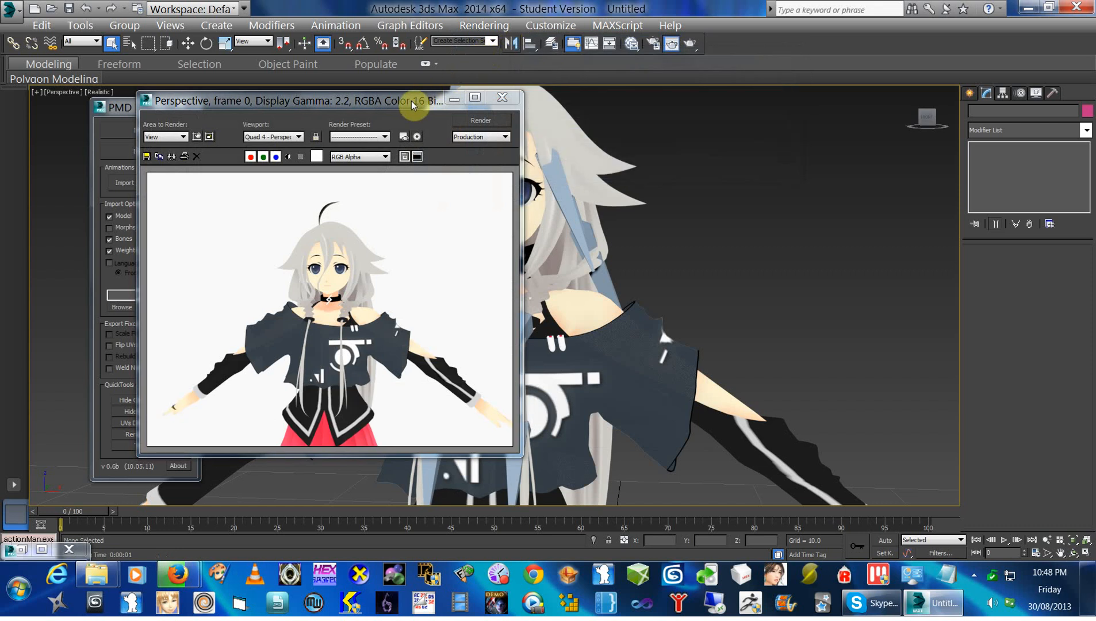
double_click(411, 101)
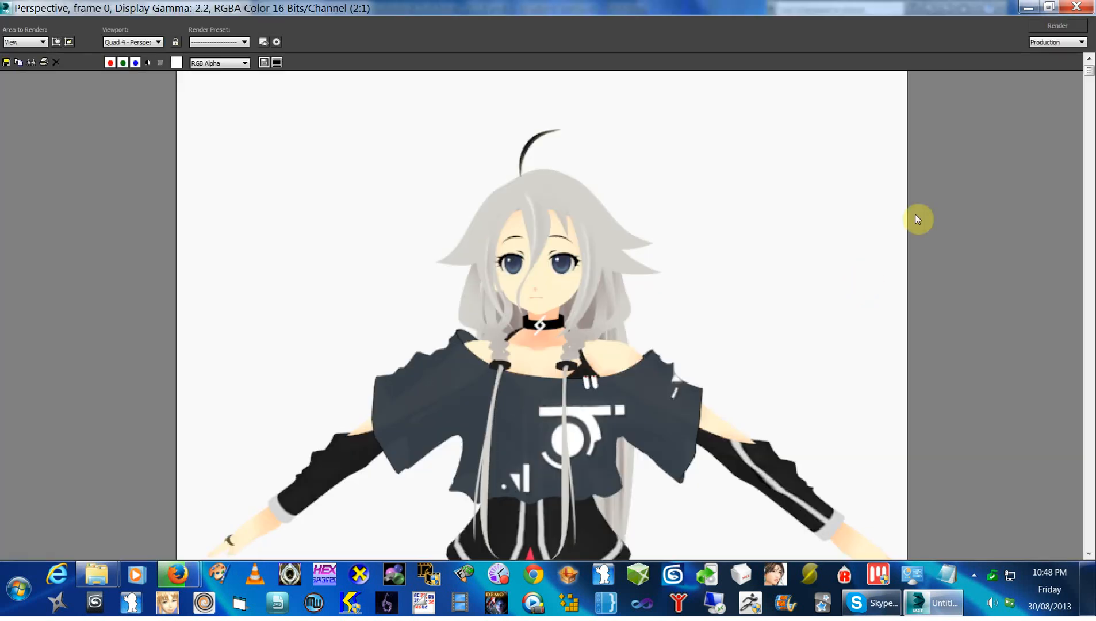
left_click(1078, 7)
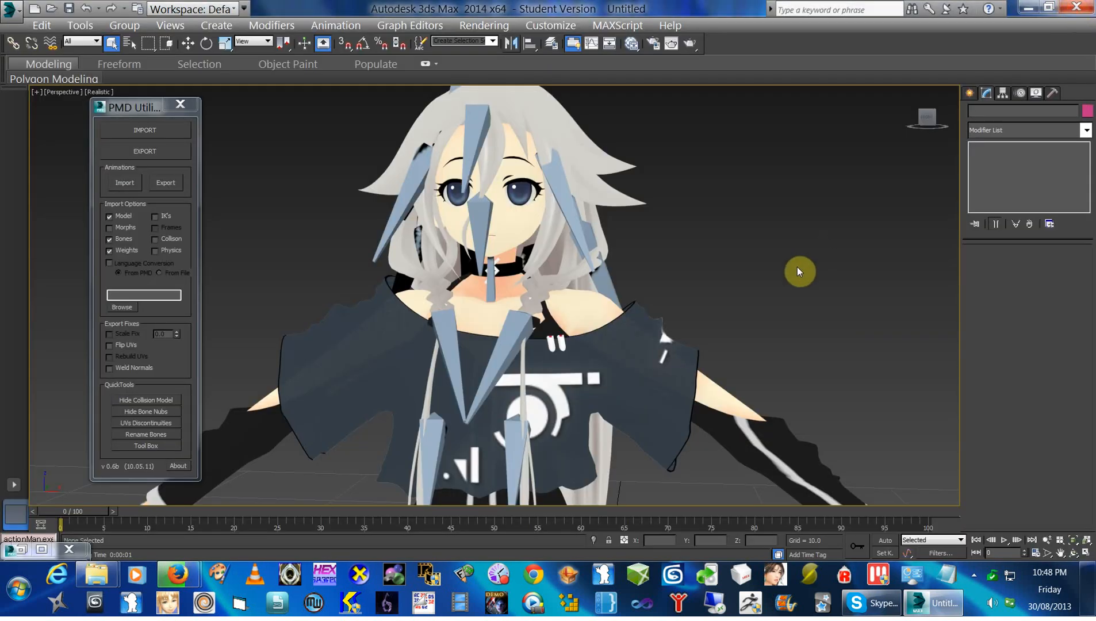
- Select the garbled-name bones listed above IA in the scene object list and rename them with the PMD Utility's Rename Bones tool
scroll(800, 261, "down", 4)
middle_click_drag(779, 239, 614, 220)
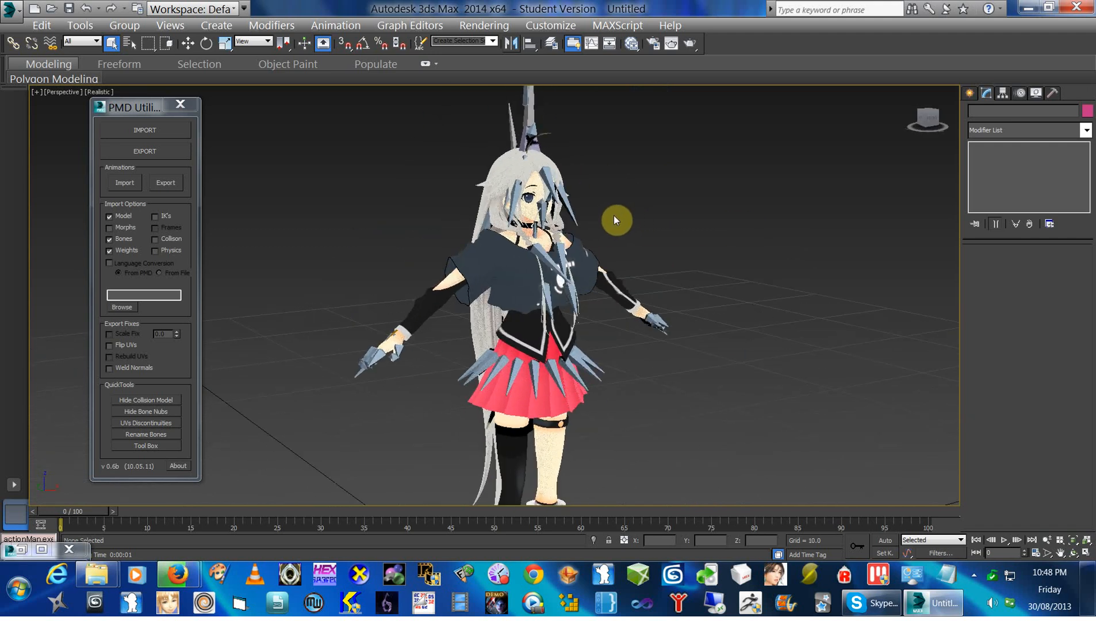
left_click(133, 46)
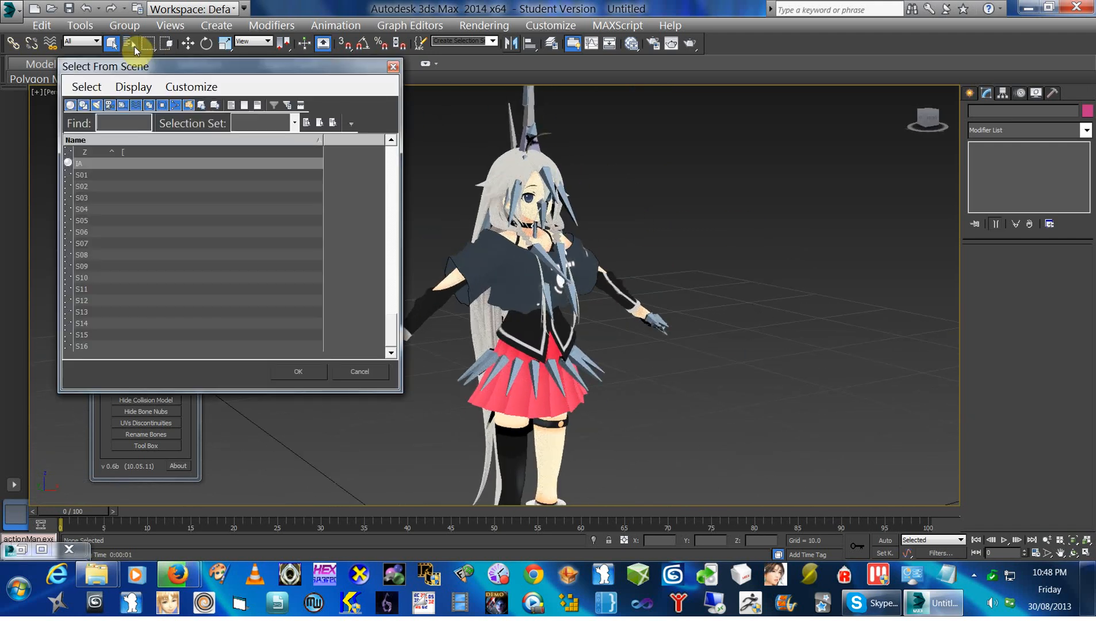
left_click_drag(141, 66, 710, 95)
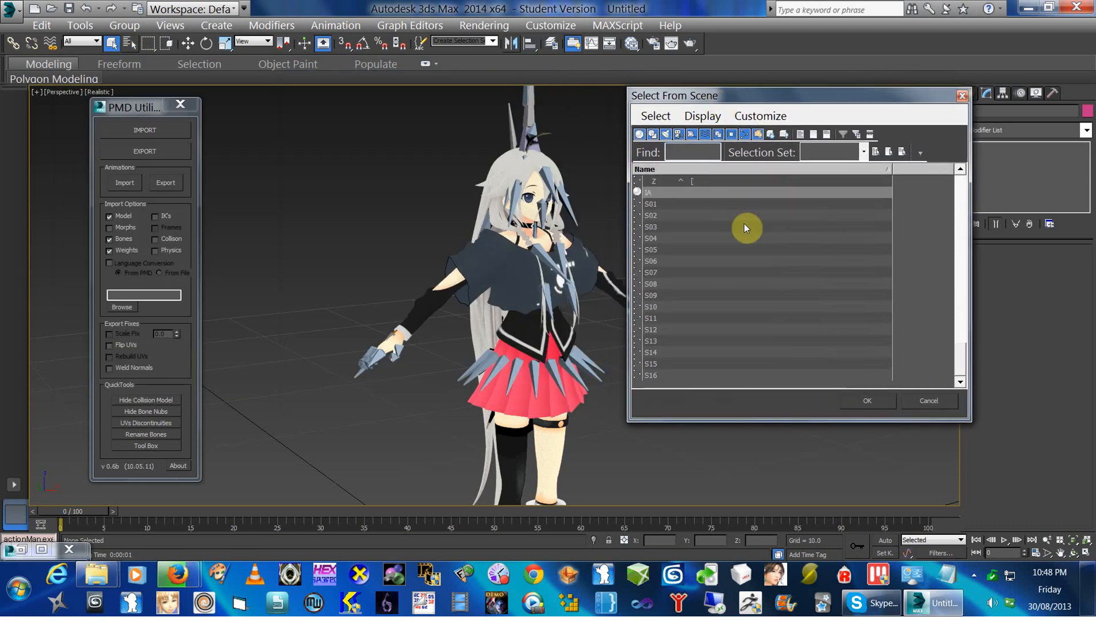
left_click_drag(966, 362, 962, 178)
left_click_drag(857, 192, 718, 348)
left_click(850, 400)
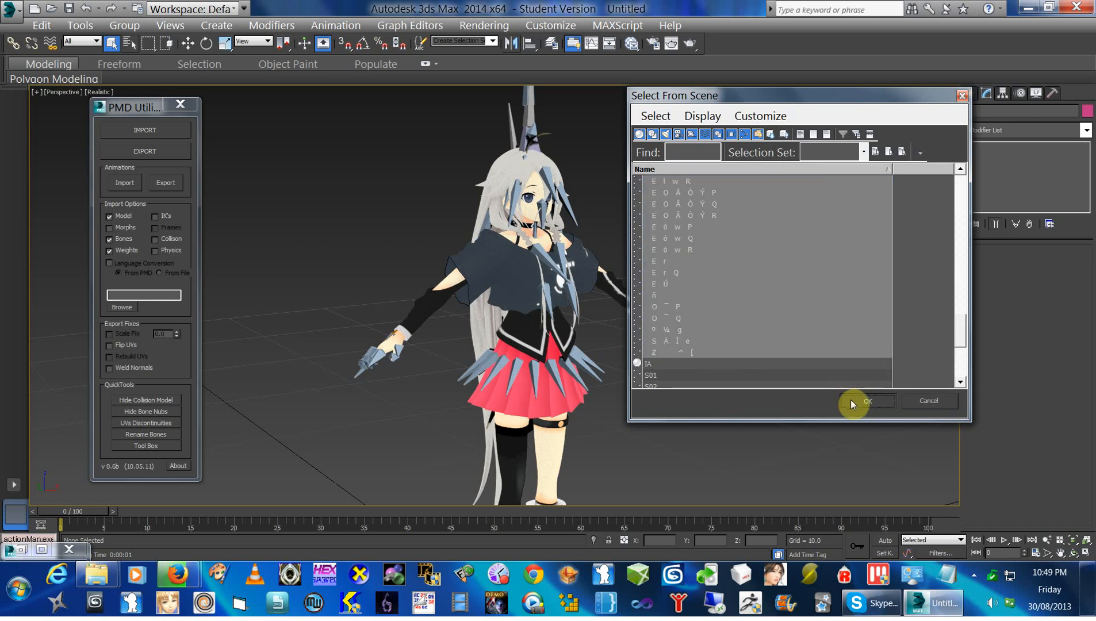
left_click(144, 434)
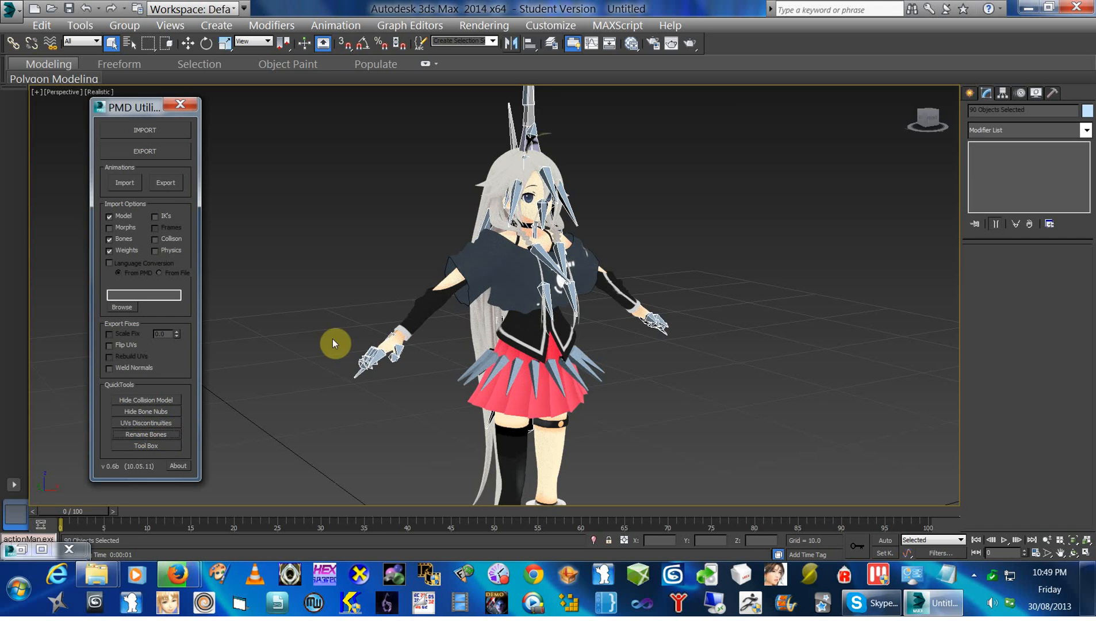
- Check the renamed bones through to the end of the scene object list and close the list
left_click(128, 44)
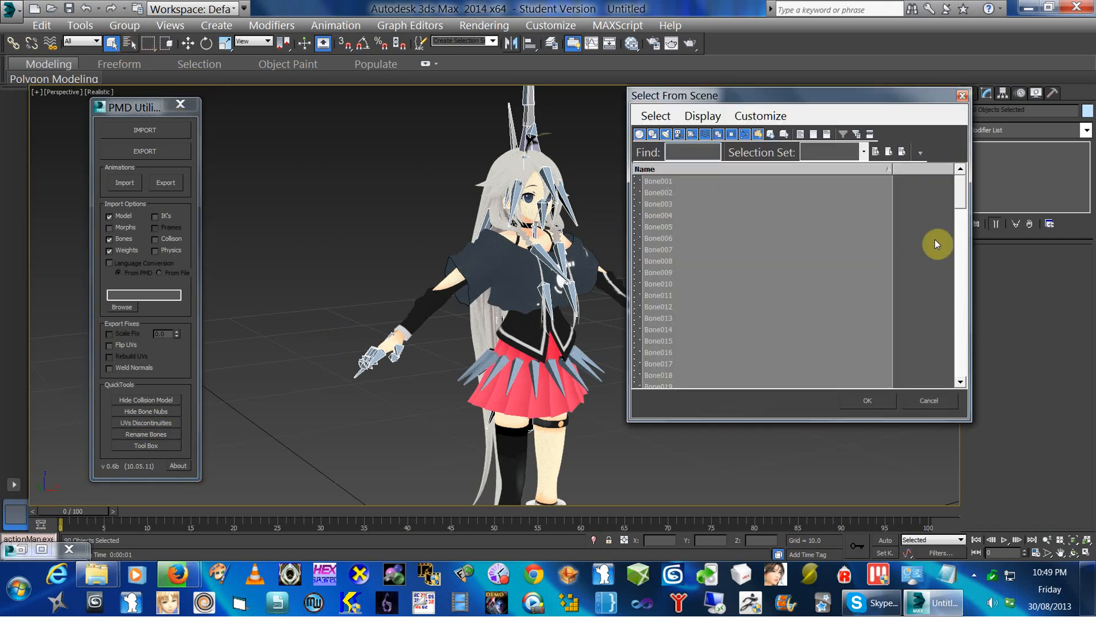
left_click_drag(958, 198, 969, 222)
left_click_drag(968, 184, 956, 391)
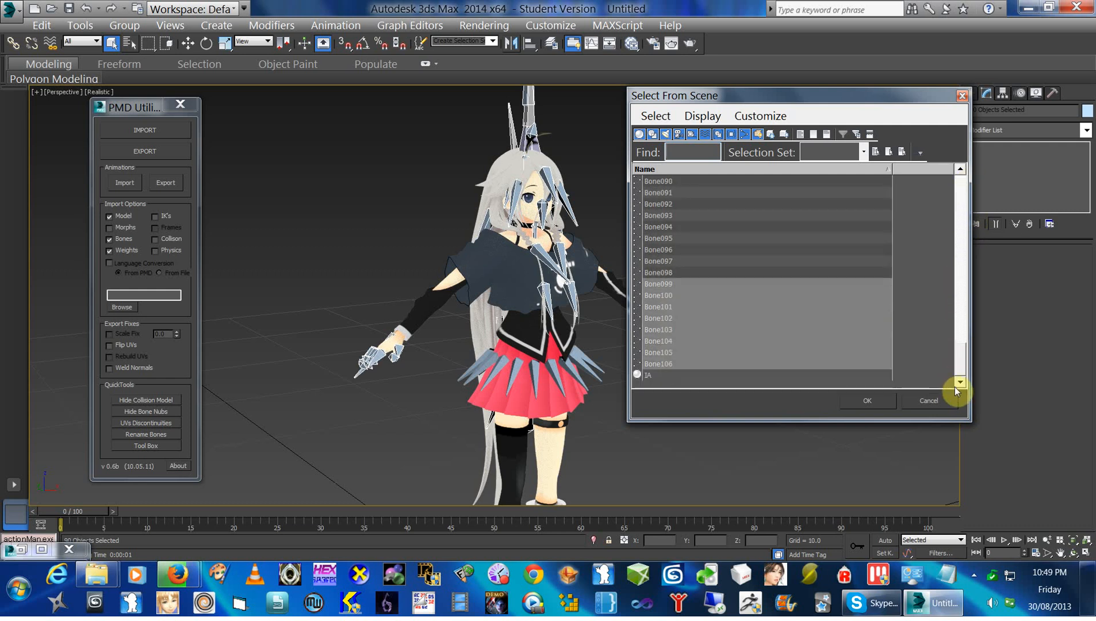
left_click(890, 404)
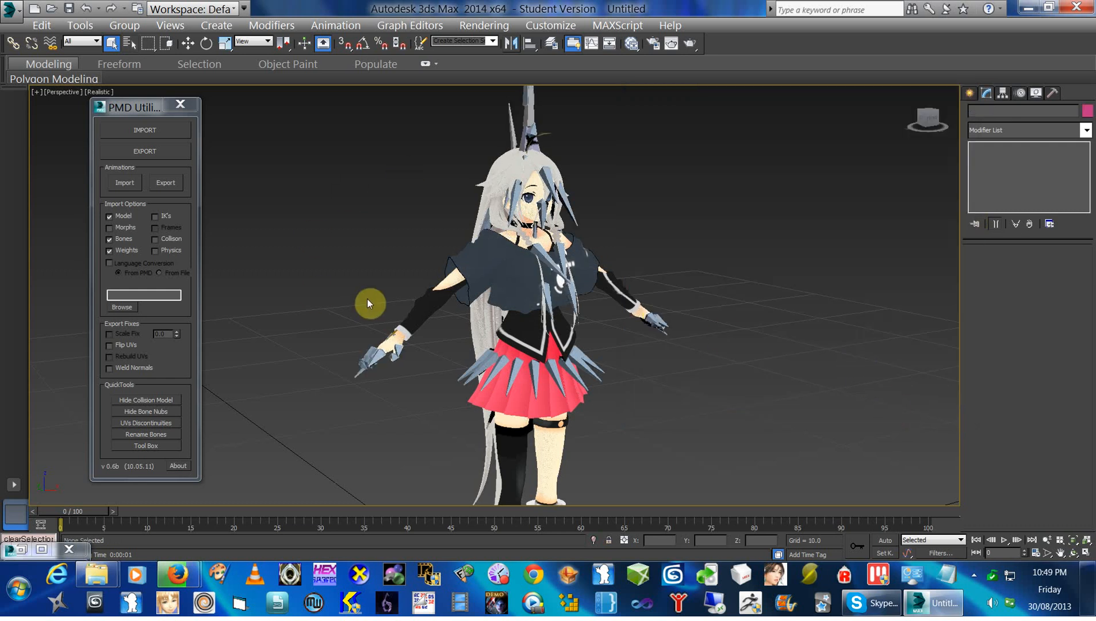
- Close the PMD Utility, evaluate the XnaLara Converter.ms script, and move its dialog beside the character with the script editor minimized
scroll(365, 293, "down", 5)
left_click(195, 112)
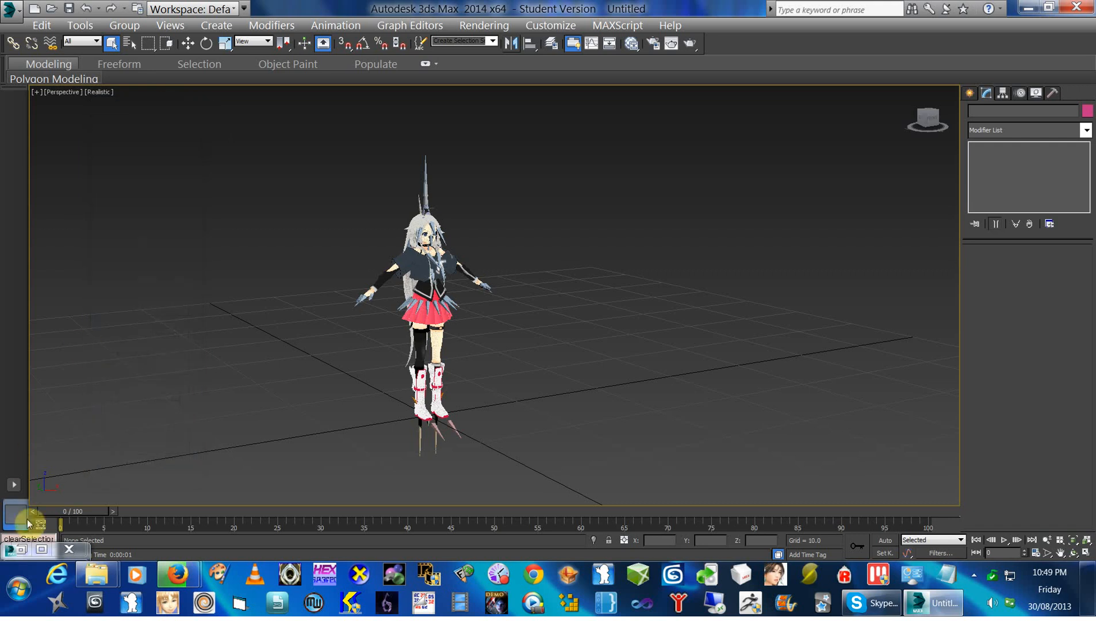
left_click(23, 550)
left_click(415, 54)
left_click(360, 58)
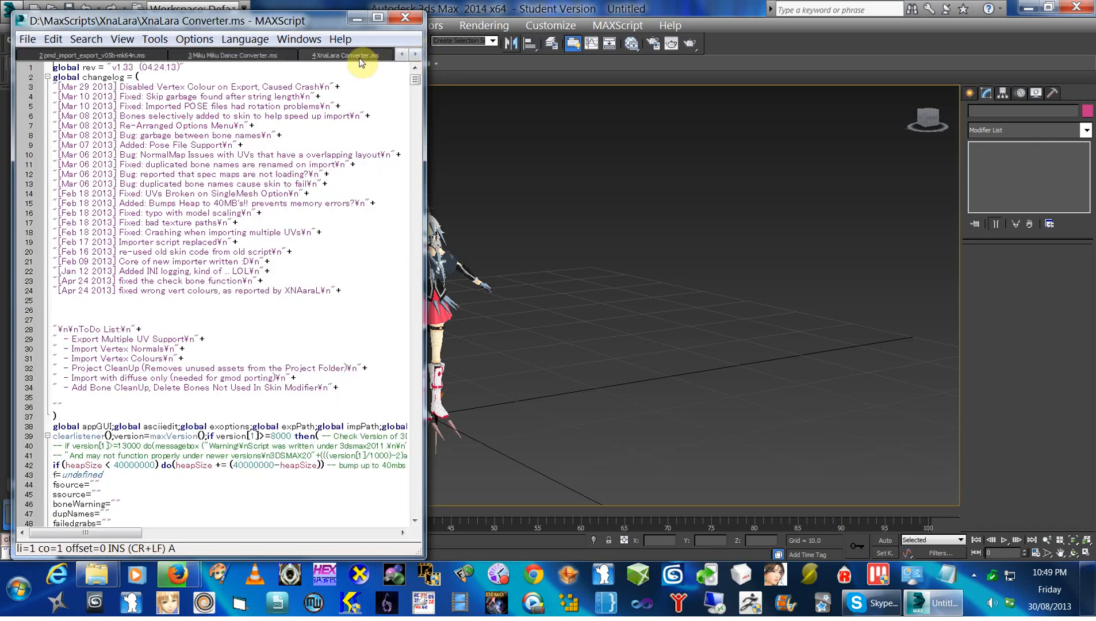
left_click(155, 40)
left_click(133, 59)
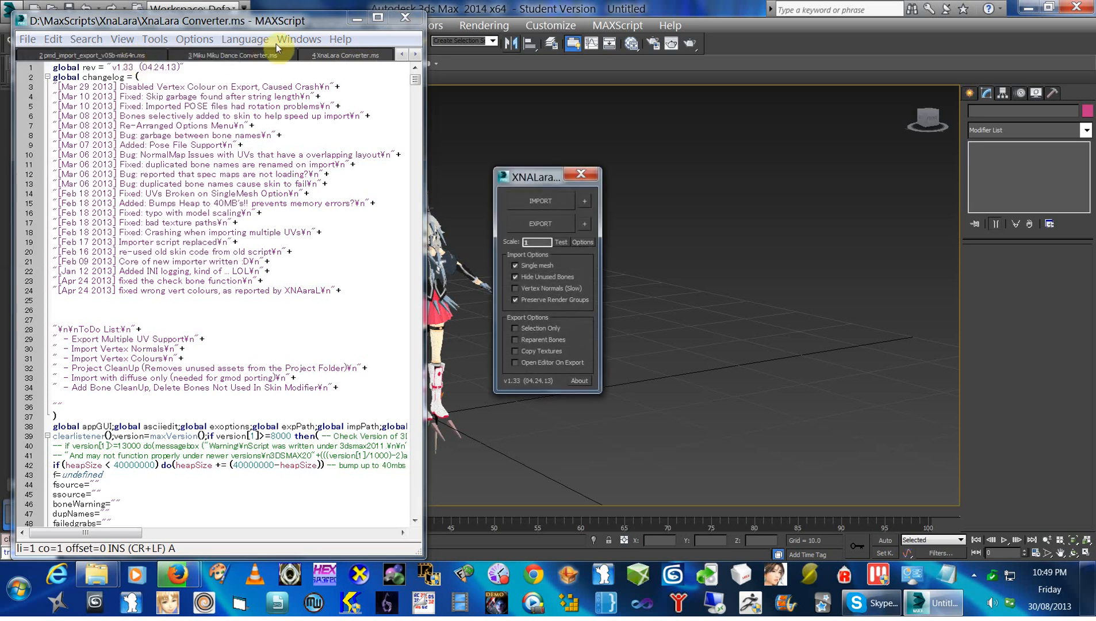
left_click(356, 18)
left_click_drag(534, 173, 183, 159)
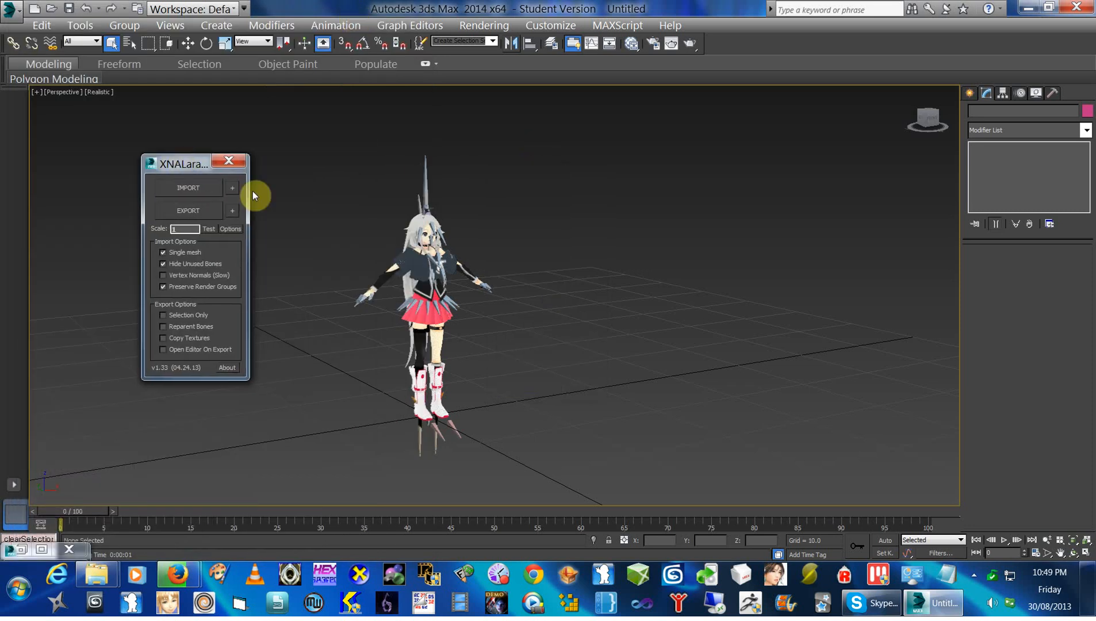
- Enable the Reparent Bones export option and add the converter's test mannequin to the scene for size comparison
scroll(526, 248, "up", 5)
scroll(525, 247, "down", 8)
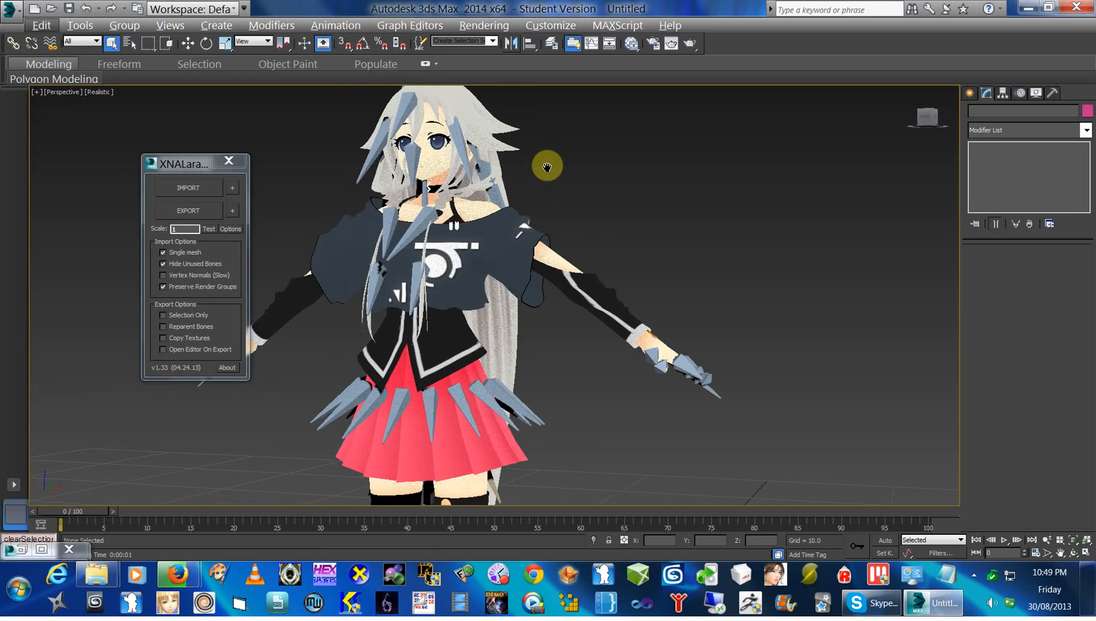
scroll(553, 287, "up", 4)
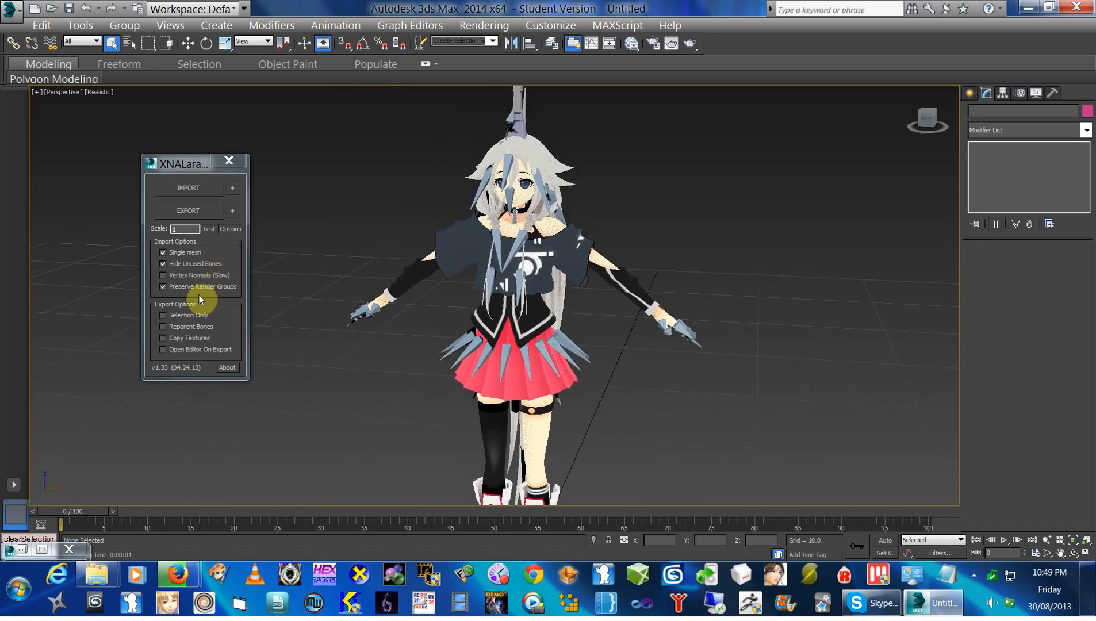
left_click(171, 333)
left_click(170, 329)
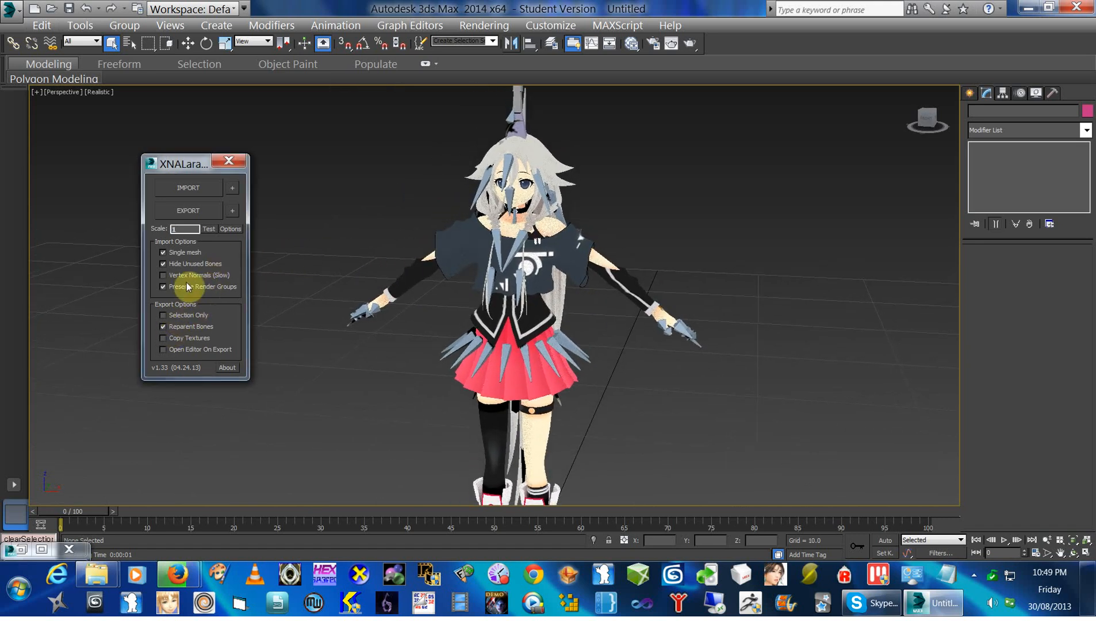
left_click(211, 229)
scroll(545, 415, "down", 10)
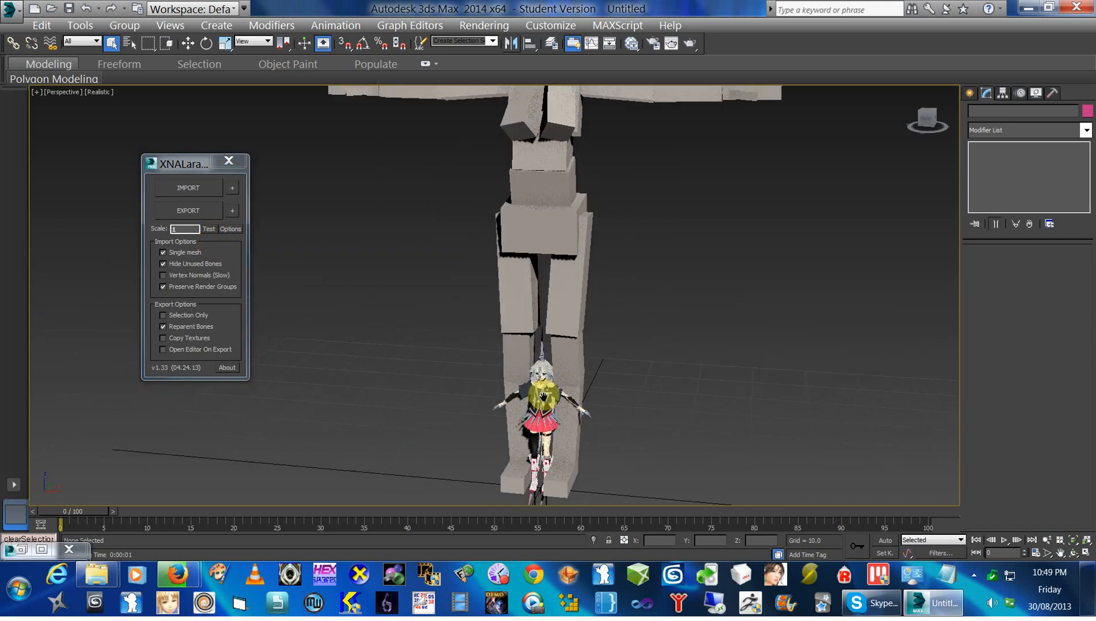
middle_click_drag(561, 337, 604, 325, "alt")
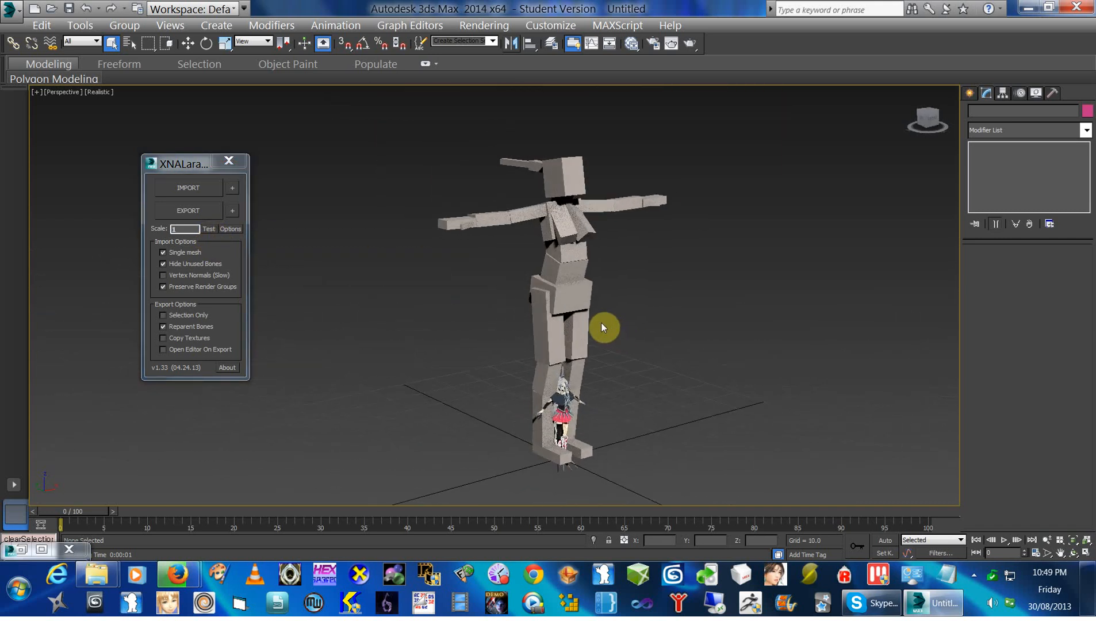
- Select everything except the mannequin and scale the character and bones up around a common center to about the mannequin's height
left_click(41, 25)
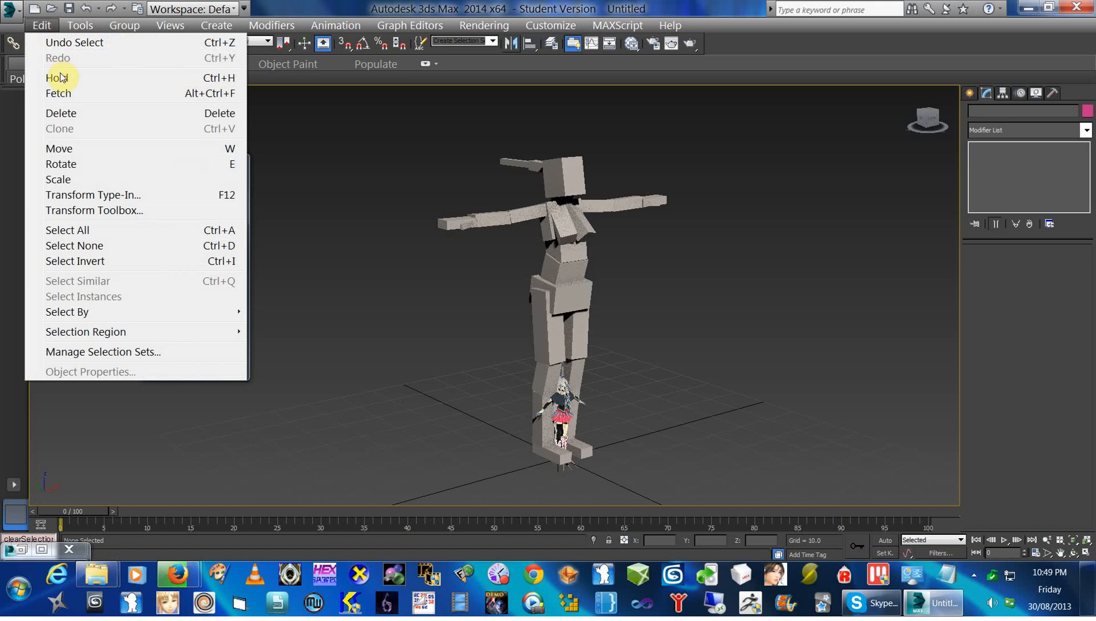
left_click(68, 230)
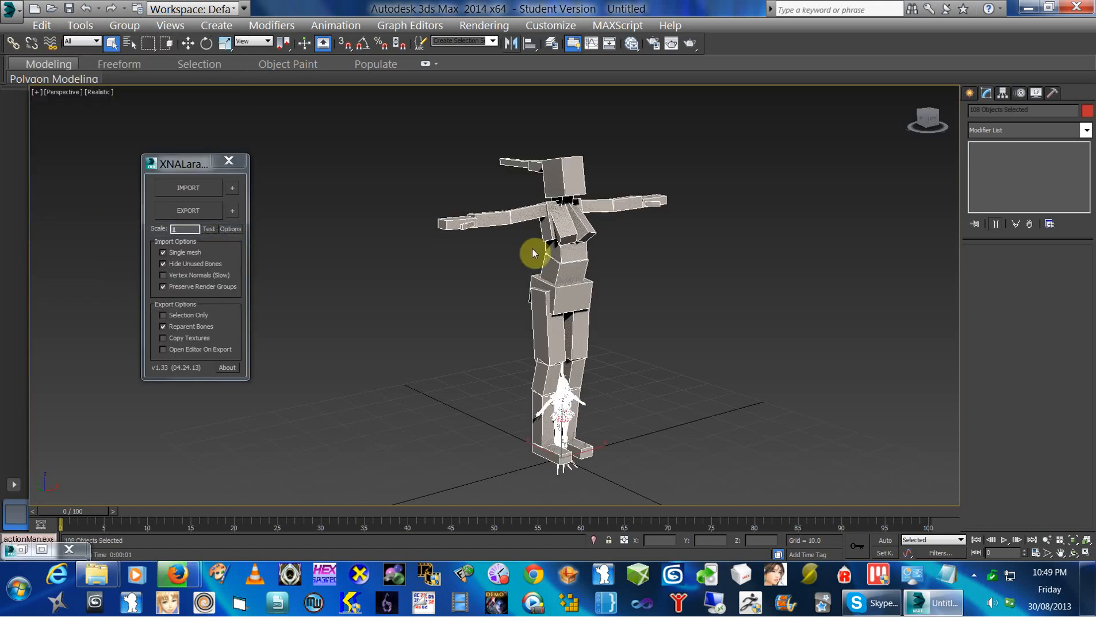
left_click(559, 186, "alt")
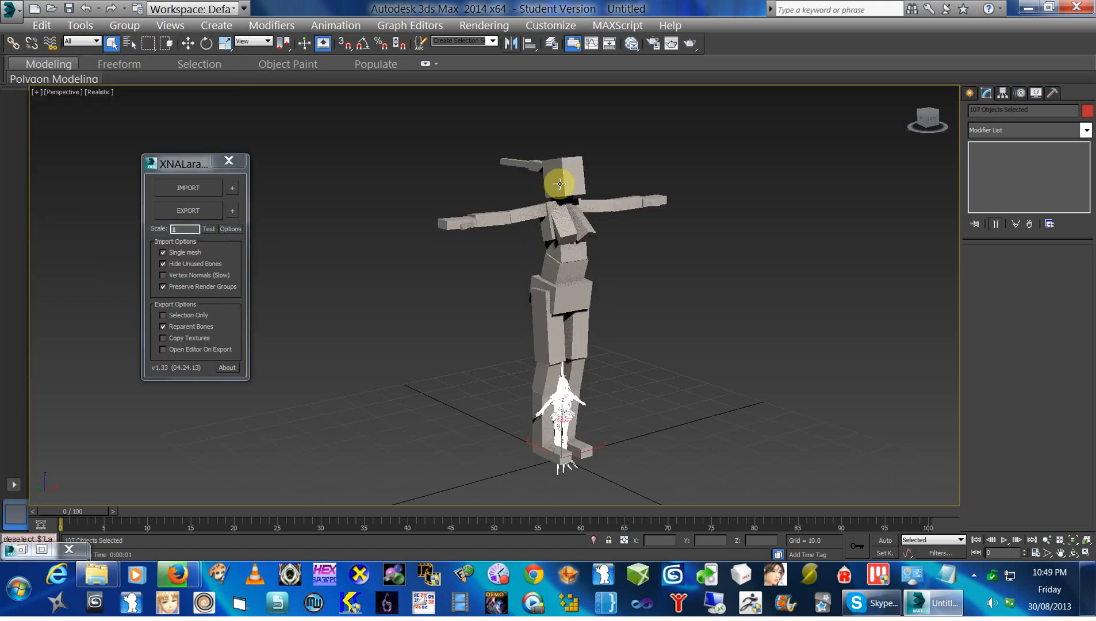
left_click(232, 46)
left_click_drag(283, 44, 289, 101)
left_click_drag(556, 420, 566, 305)
middle_click_drag(502, 223, 482, 200, "alt")
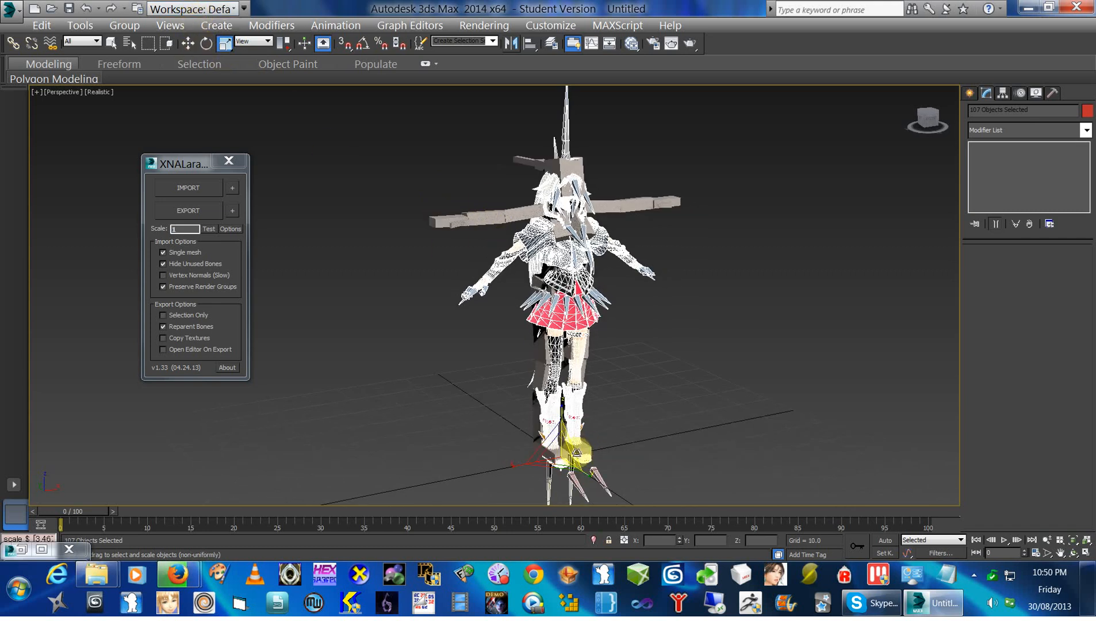
left_click_drag(563, 450, 557, 452)
- Select the test mannequin by its arm and delete it from the scene
left_click(189, 45)
left_click(449, 219)
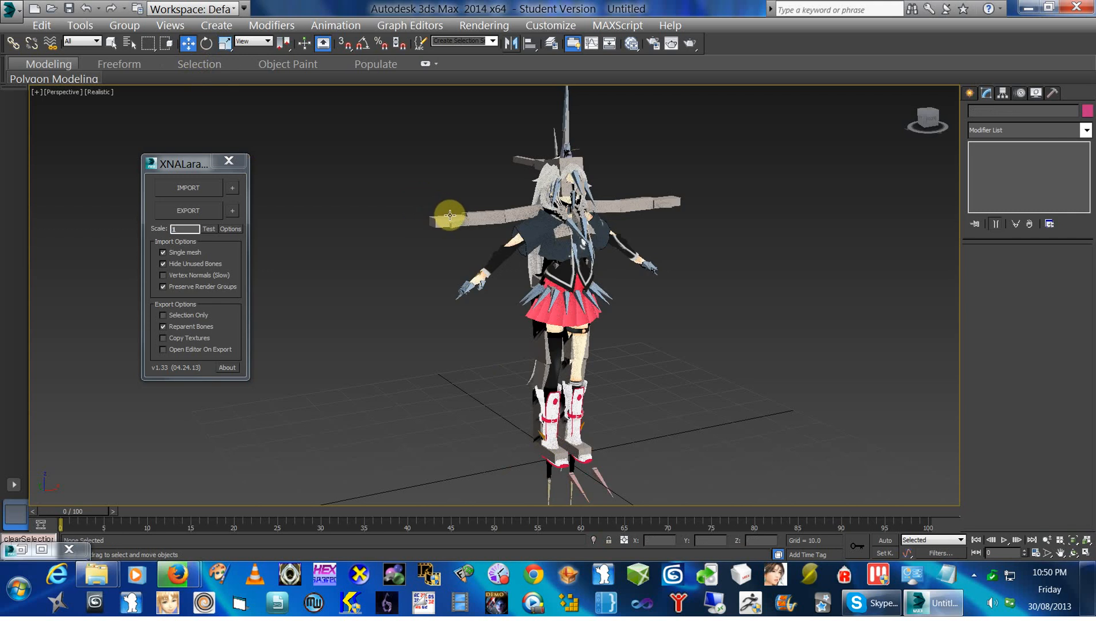
left_click(450, 217)
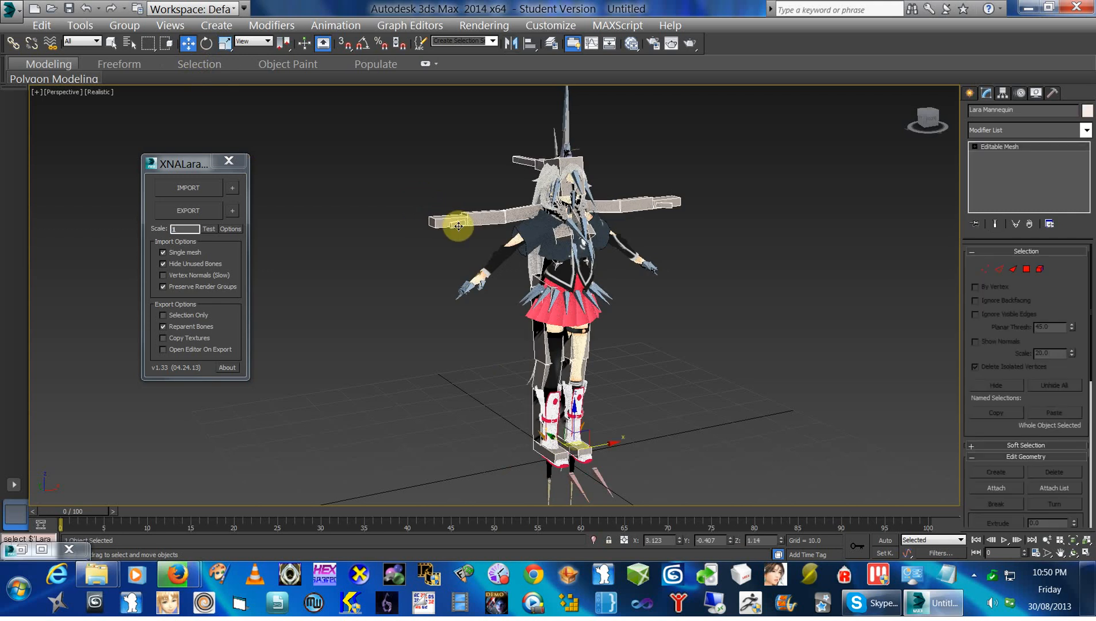
left_click(44, 25)
left_click(61, 113)
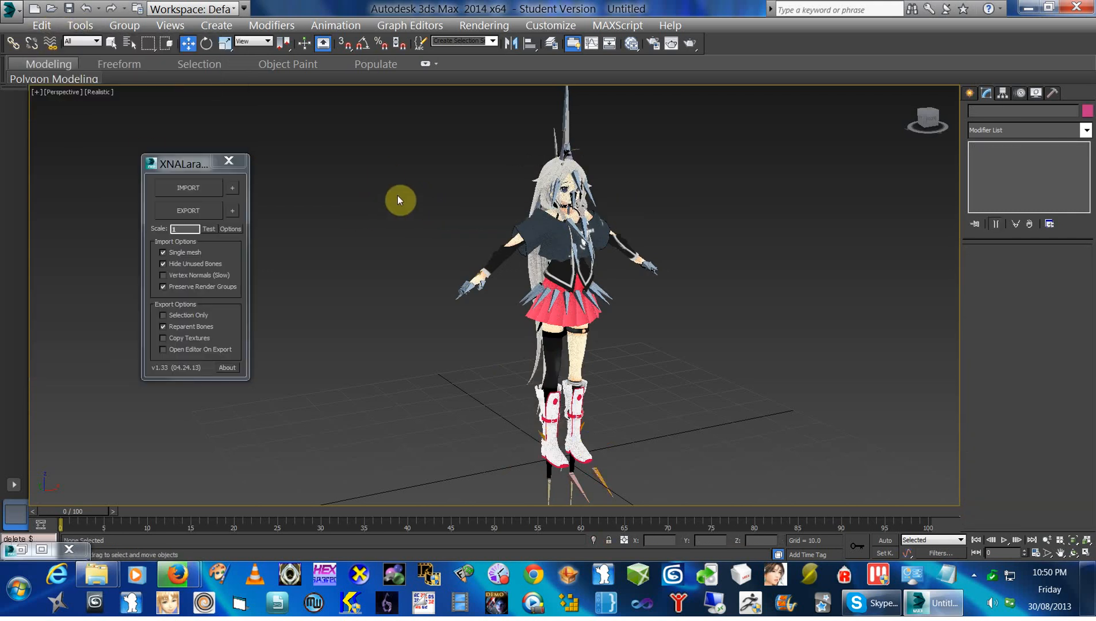
mouse_move(510, 288)
middle_mouse_down("alt")
mouse_move(487, 277)
mouse_move(502, 281)
middle_mouse_up("alt")
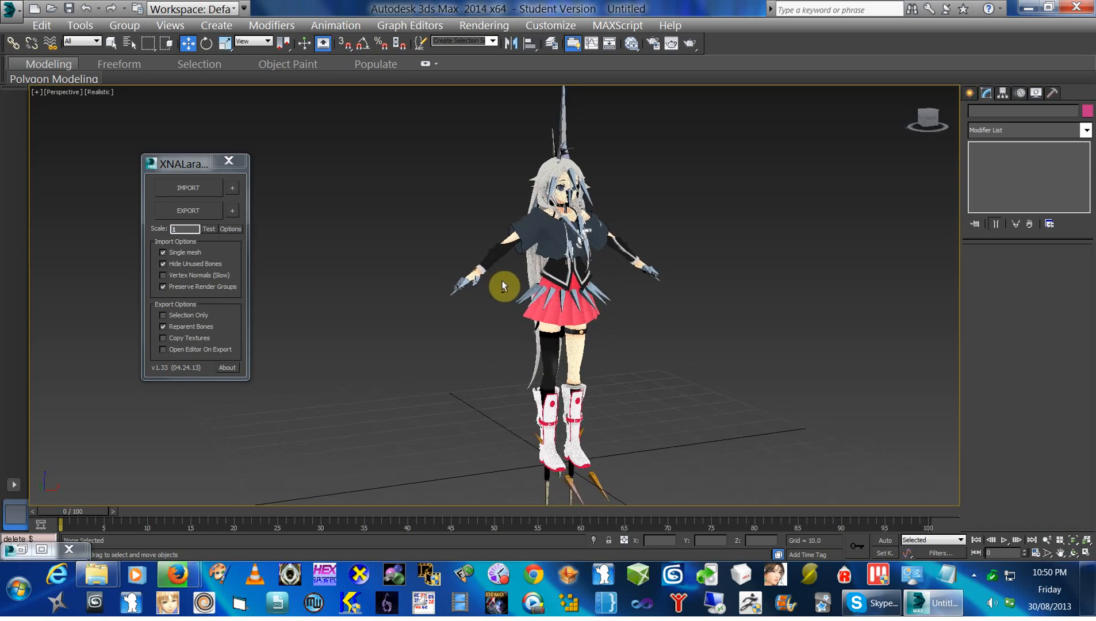
- Start the XNALara model export and copy the path of the data folder inside XNALara from File Explorer
left_click_drag(189, 166, 779, 207)
scroll(518, 283, "up", 6)
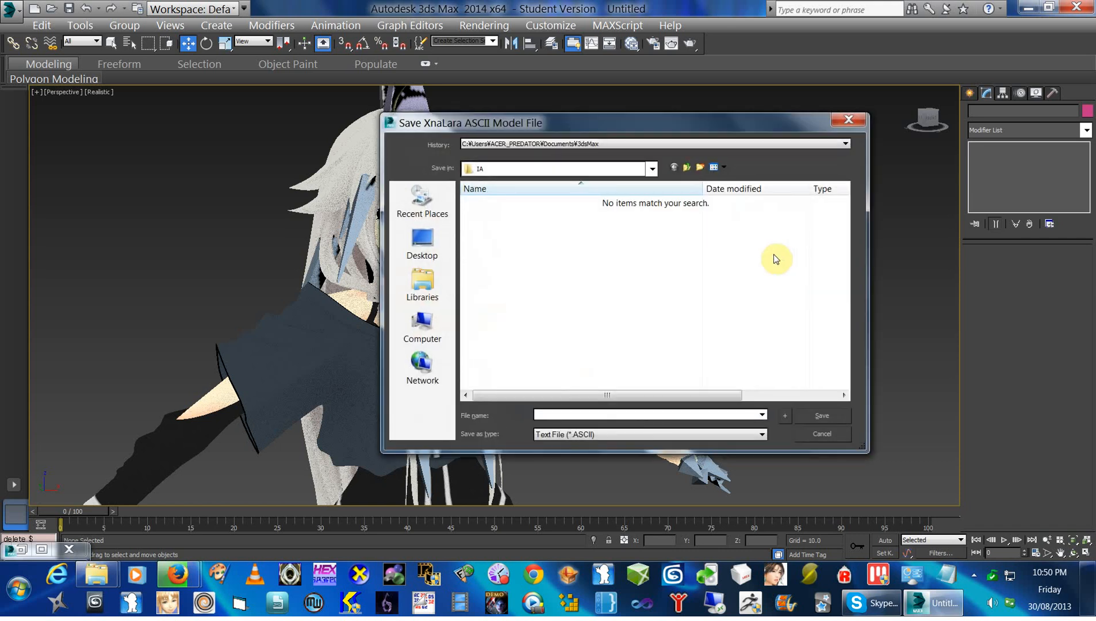
mouse_move(99, 569)
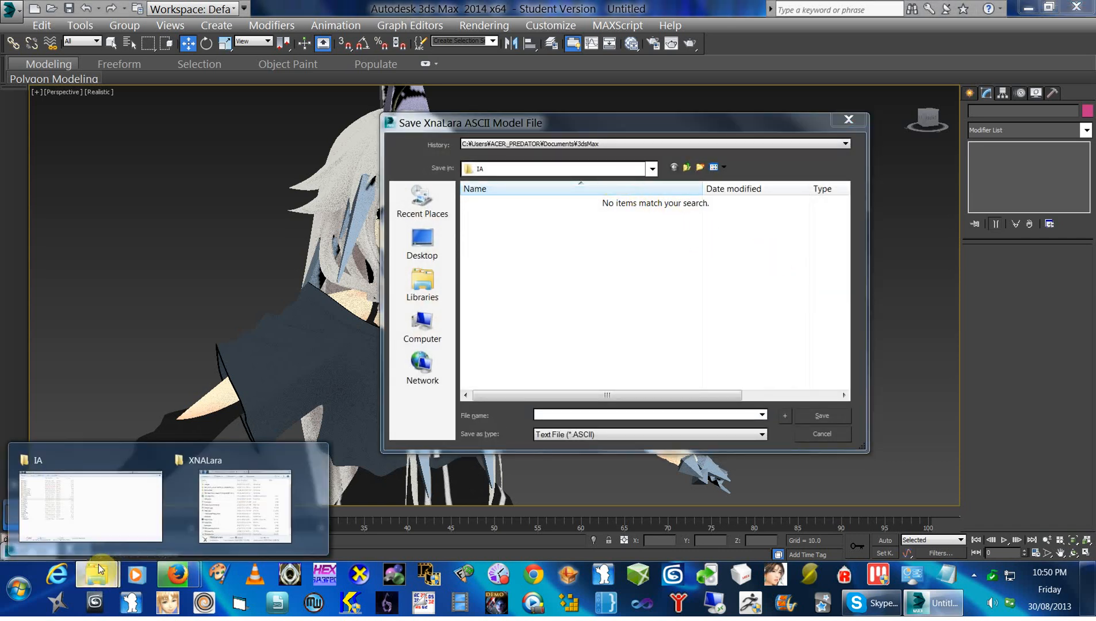
left_click(127, 520)
scroll(273, 234, "up", 1)
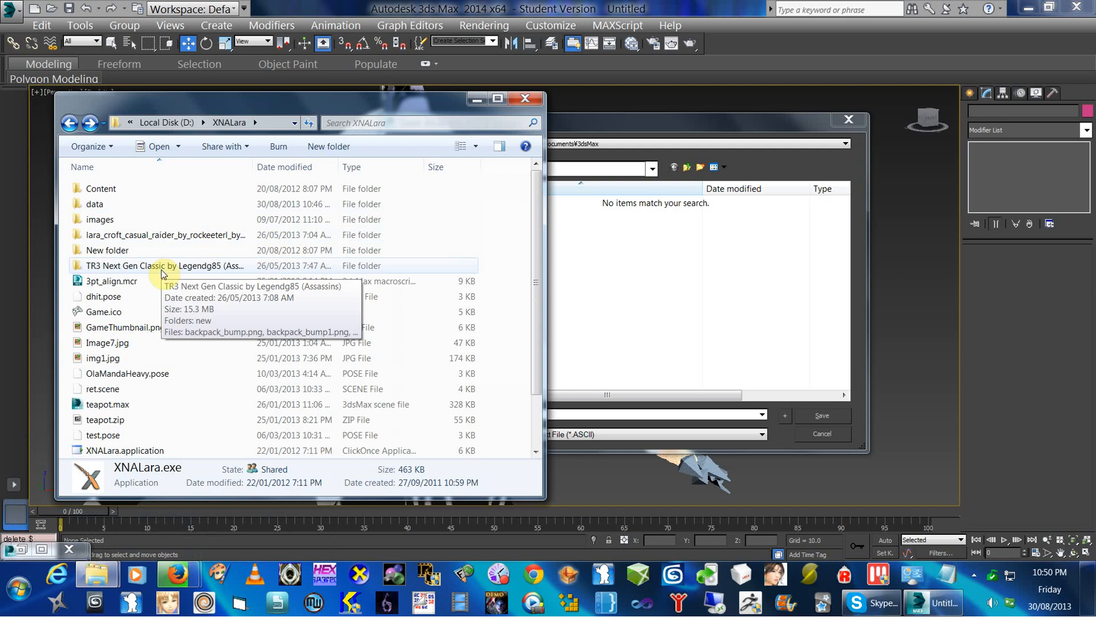
double_click(128, 207)
left_click(246, 117)
right_click(251, 118)
left_click(171, 166)
- Set the export location to D:\XNALara\data and create and open a new folder there named mmd_ia_test
left_click(599, 415)
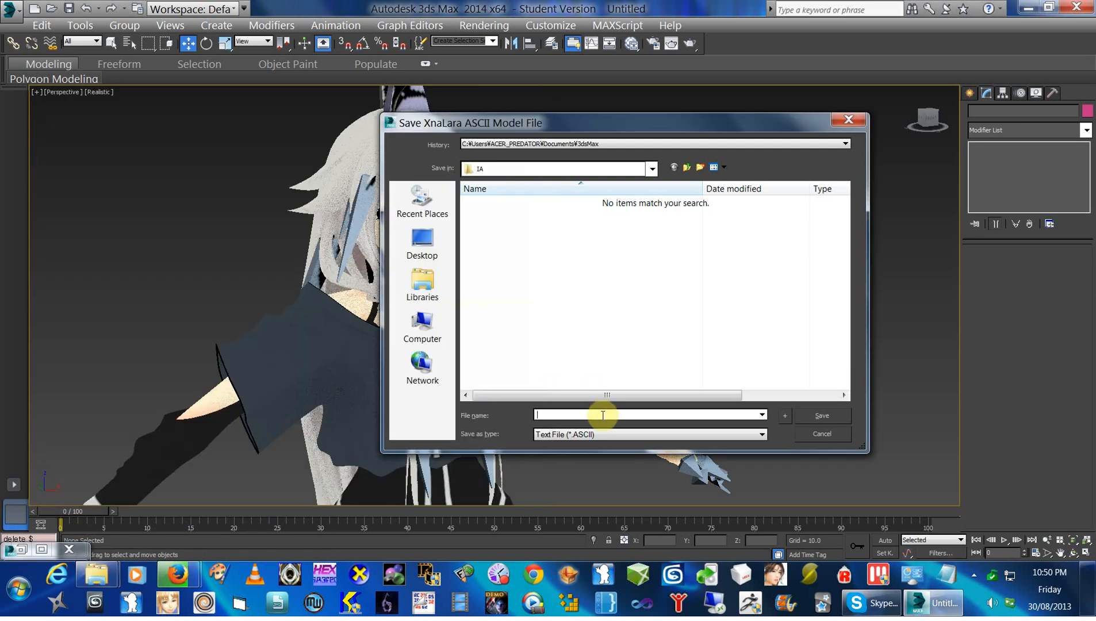
right_click(599, 415)
left_click(472, 288)
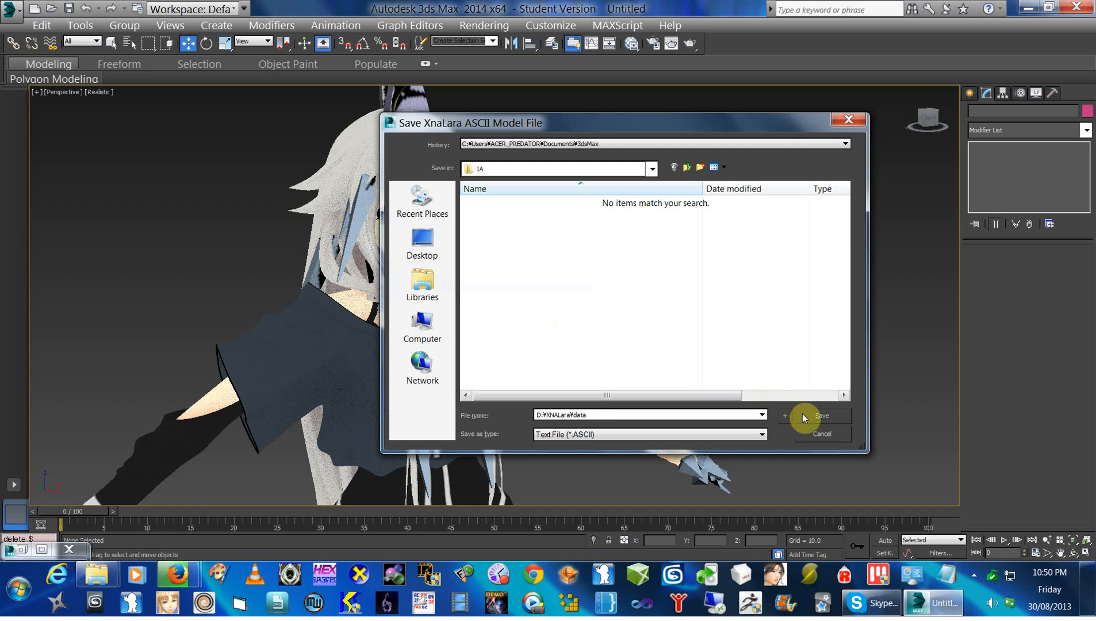
key("Return")
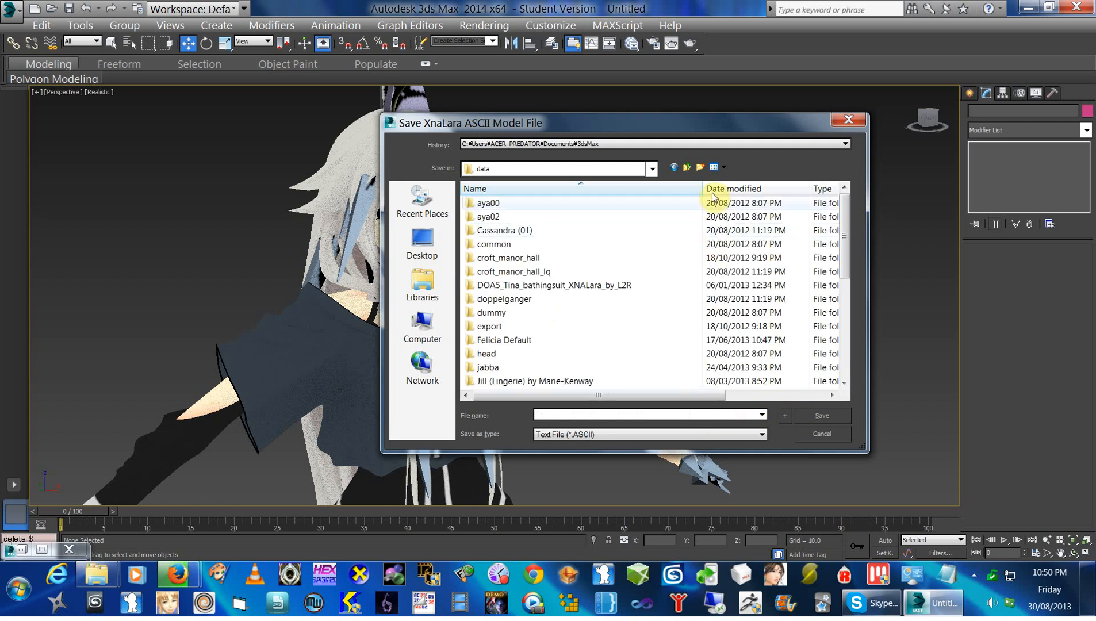
left_click(700, 168)
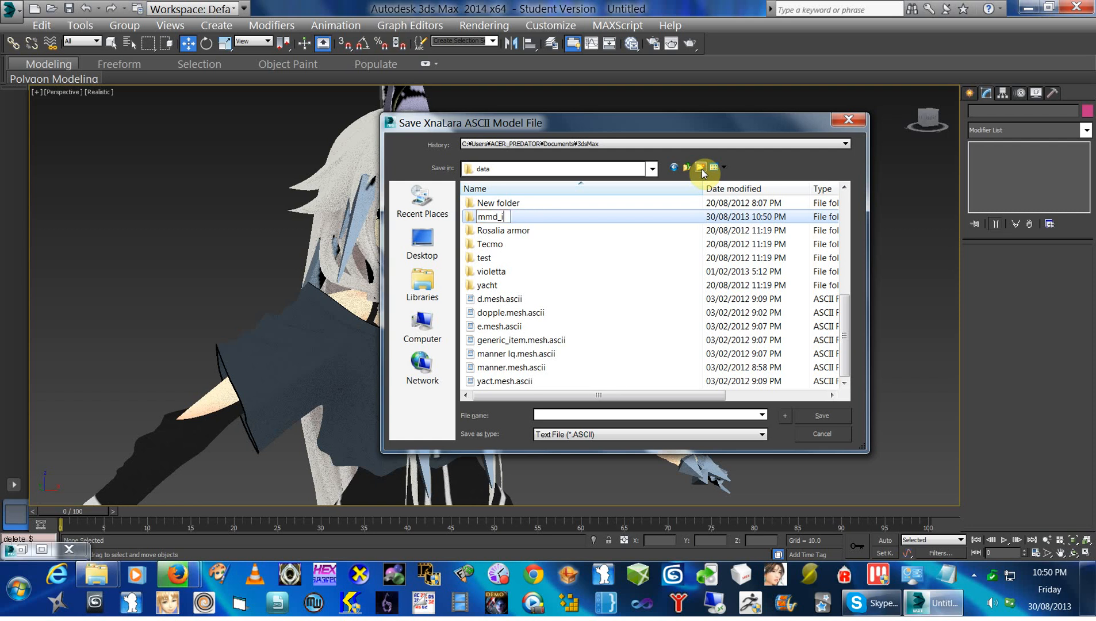
key("Return")
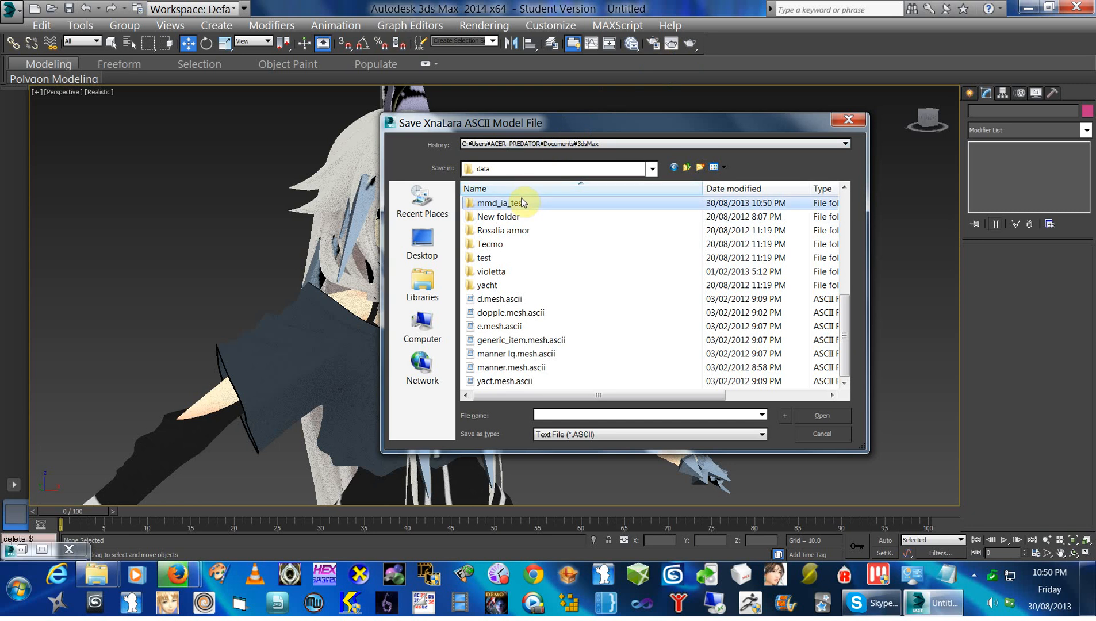
double_click(538, 203)
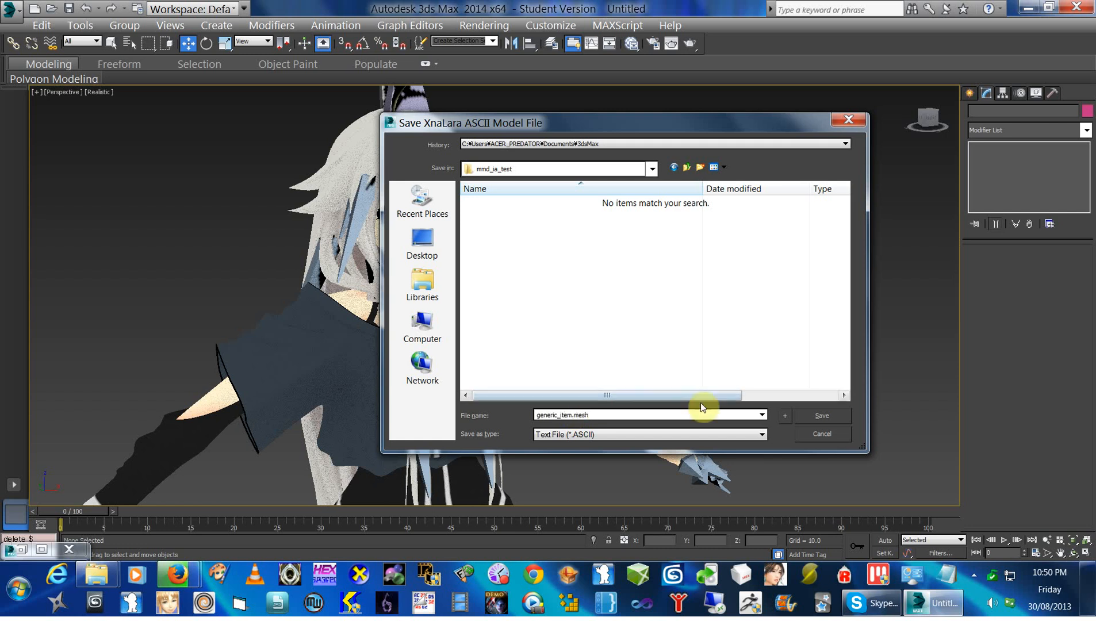
- Export the model as generic_item.mesh in ASCII format and dismiss the exporter's messages
left_click(804, 418)
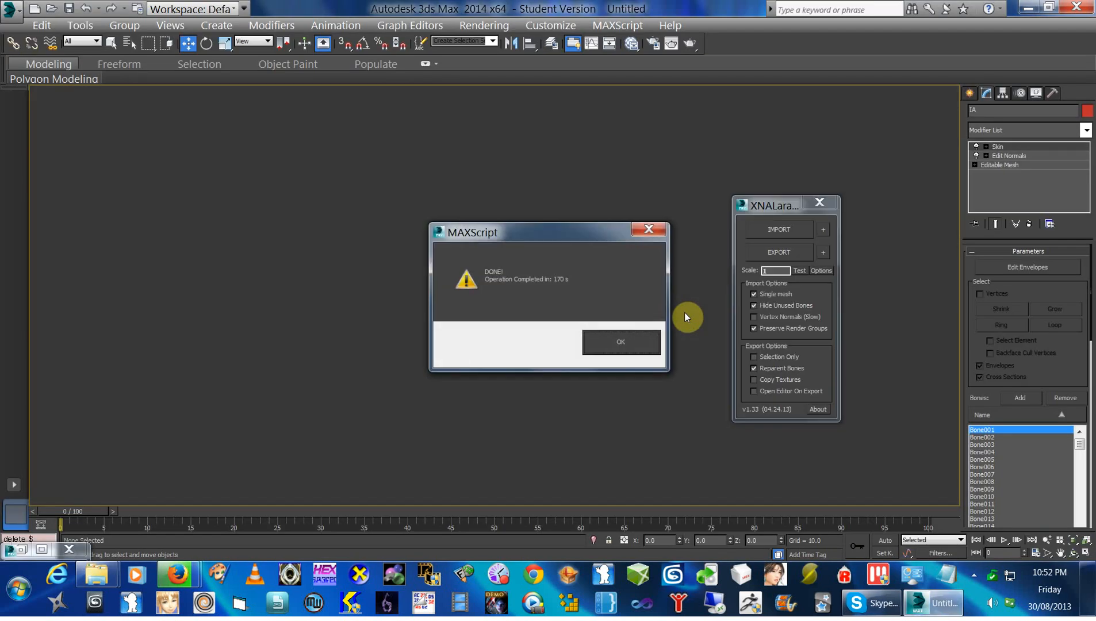
left_click(632, 340)
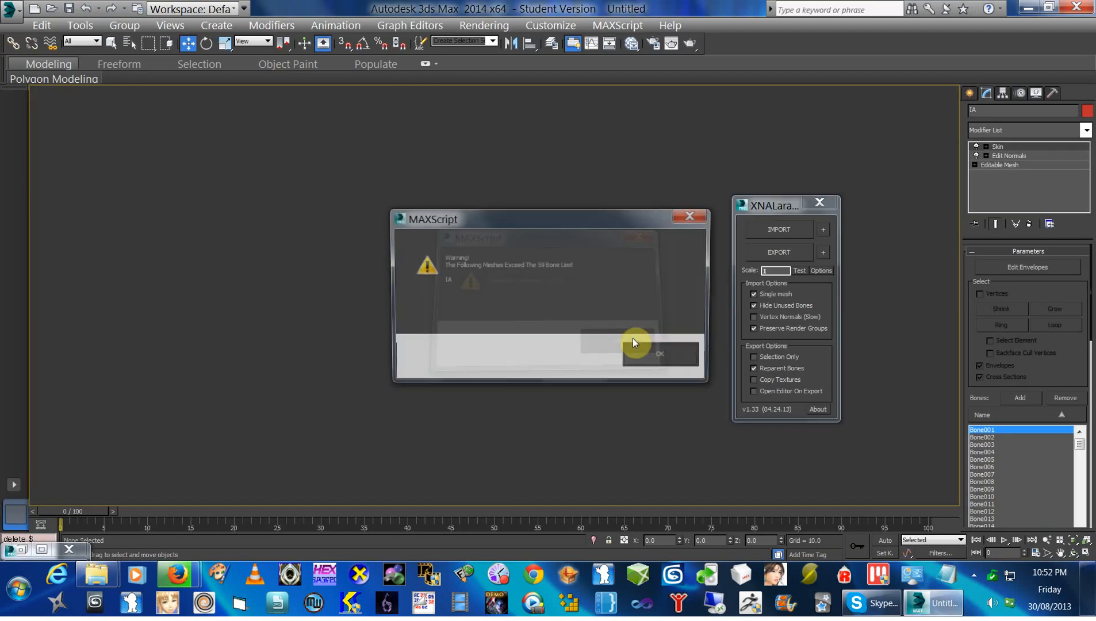
left_click(653, 355)
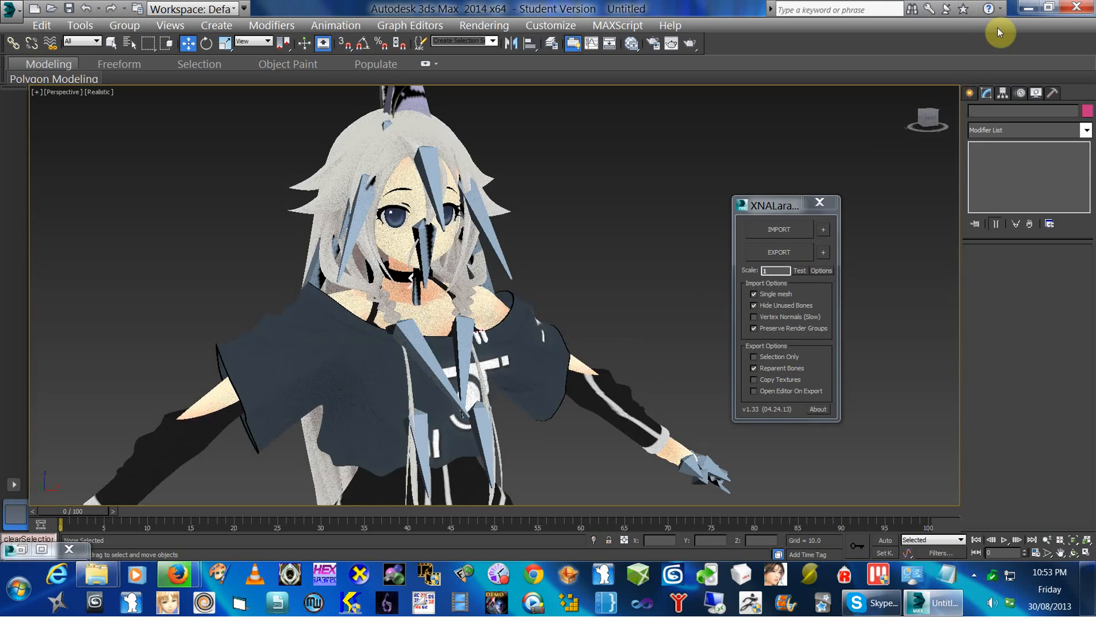
- Switch to File Explorer and copy MeshAsciiToBin.exe from the aya02 folder inside XNALara's data folder
left_click(1026, 8)
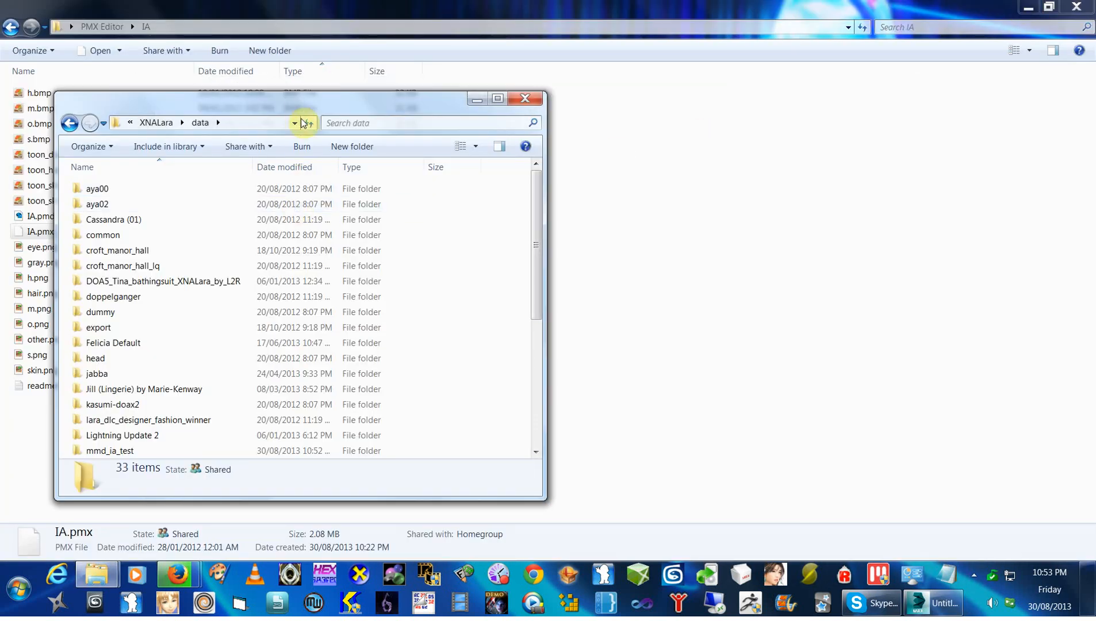
left_click_drag(294, 121, 718, 118)
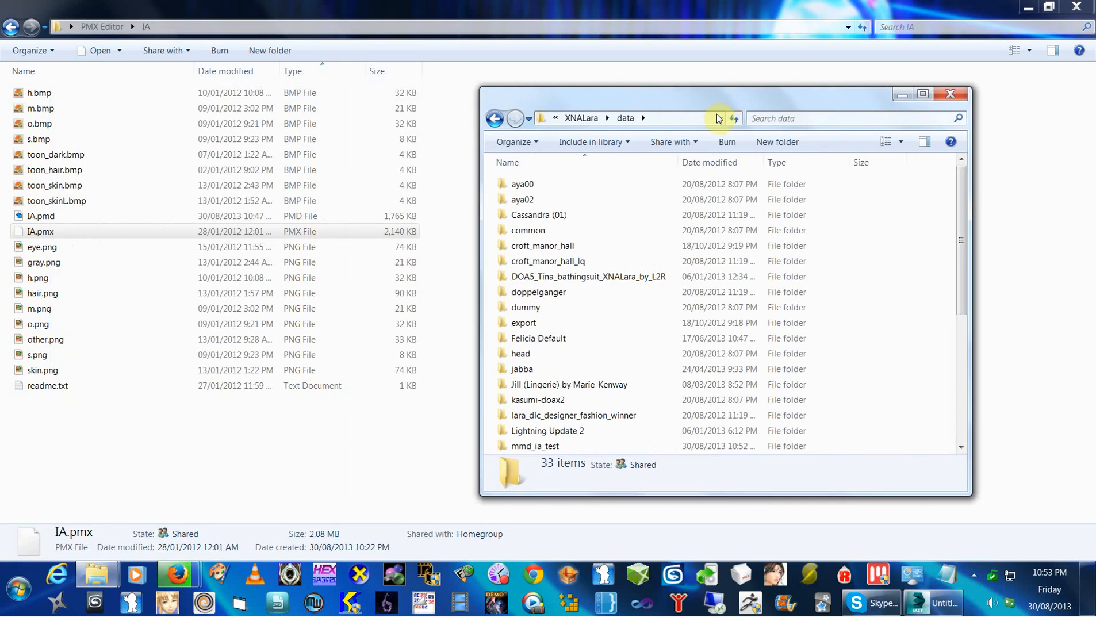
double_click(558, 199)
scroll(577, 323, "down", 8)
scroll(577, 322, "down", 20)
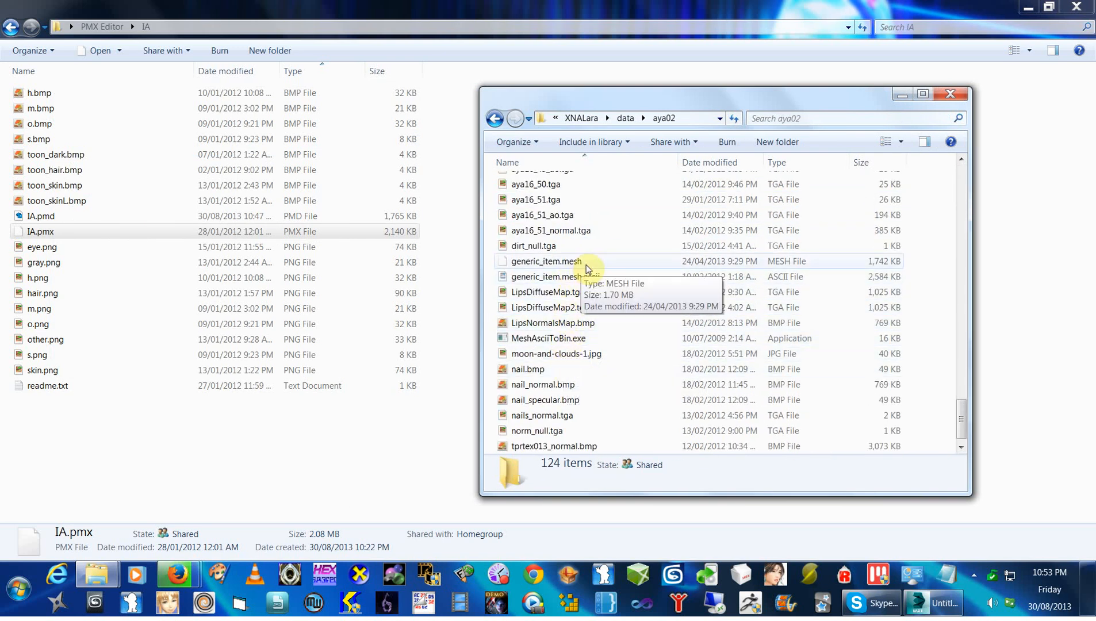
scroll(586, 355, "down", 1)
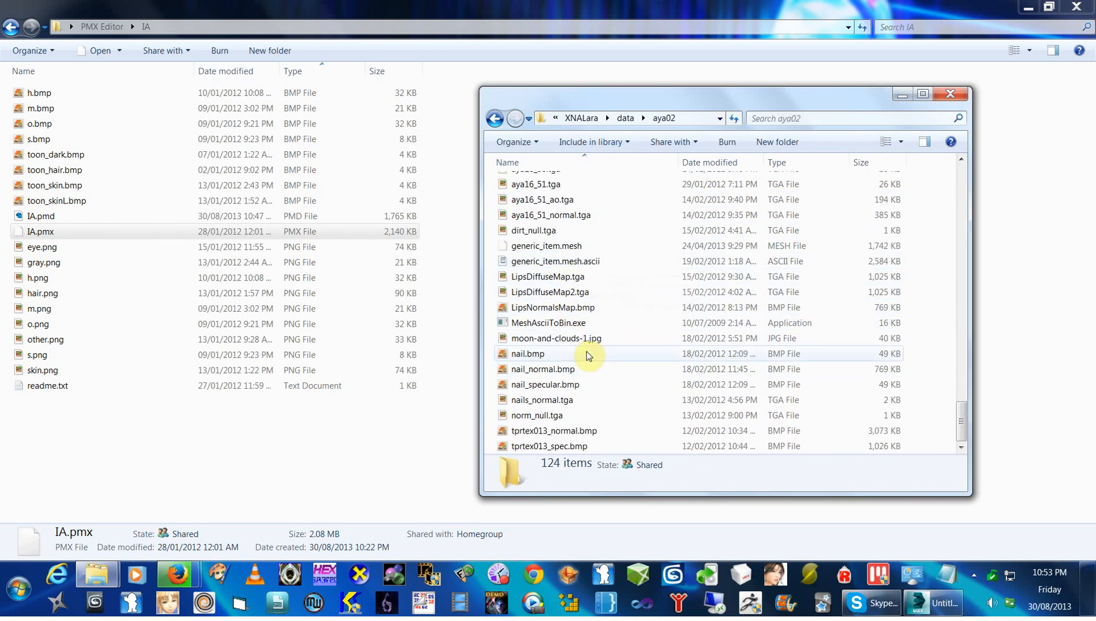
right_click(573, 323)
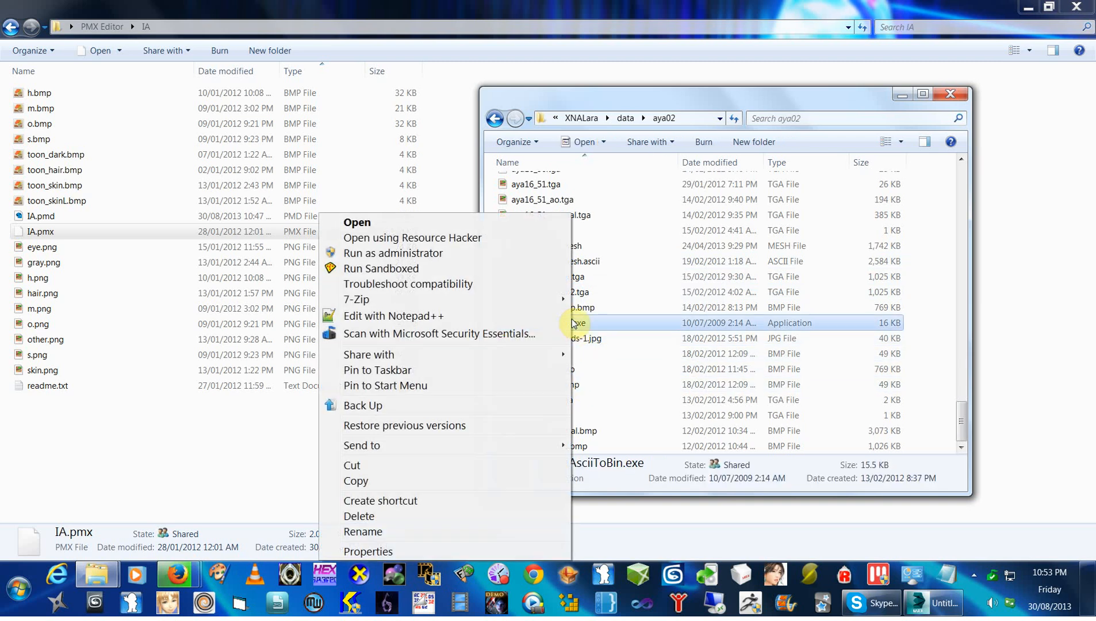
left_click(377, 482)
- Paste the copied converter program into the mmd_ia_test folder
key("BackSpace")
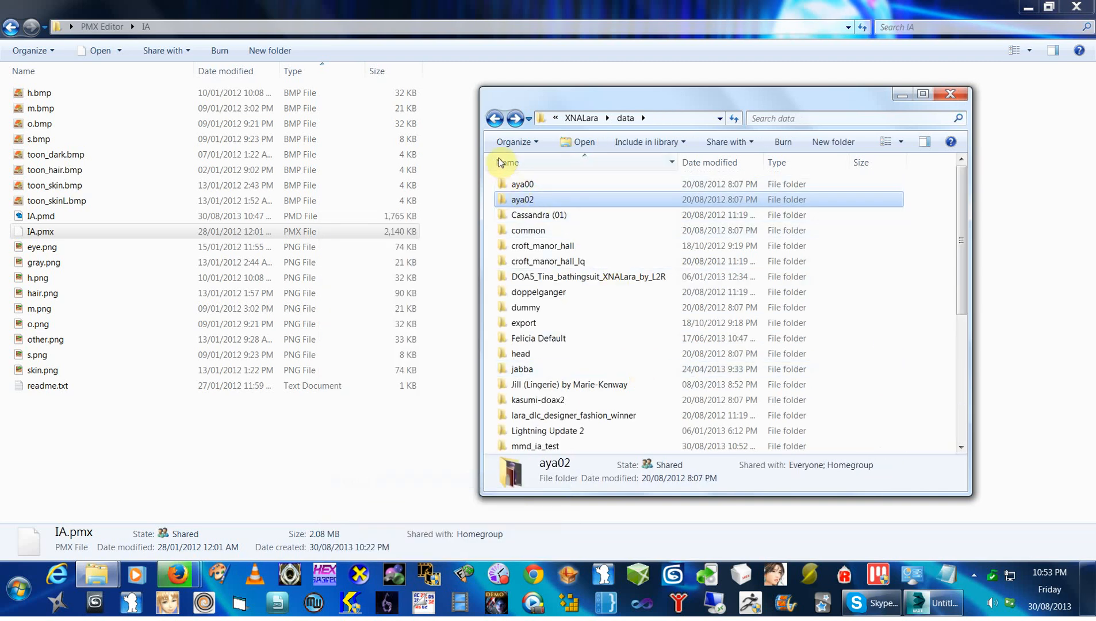
scroll(570, 423, "down", 2)
double_click(567, 358)
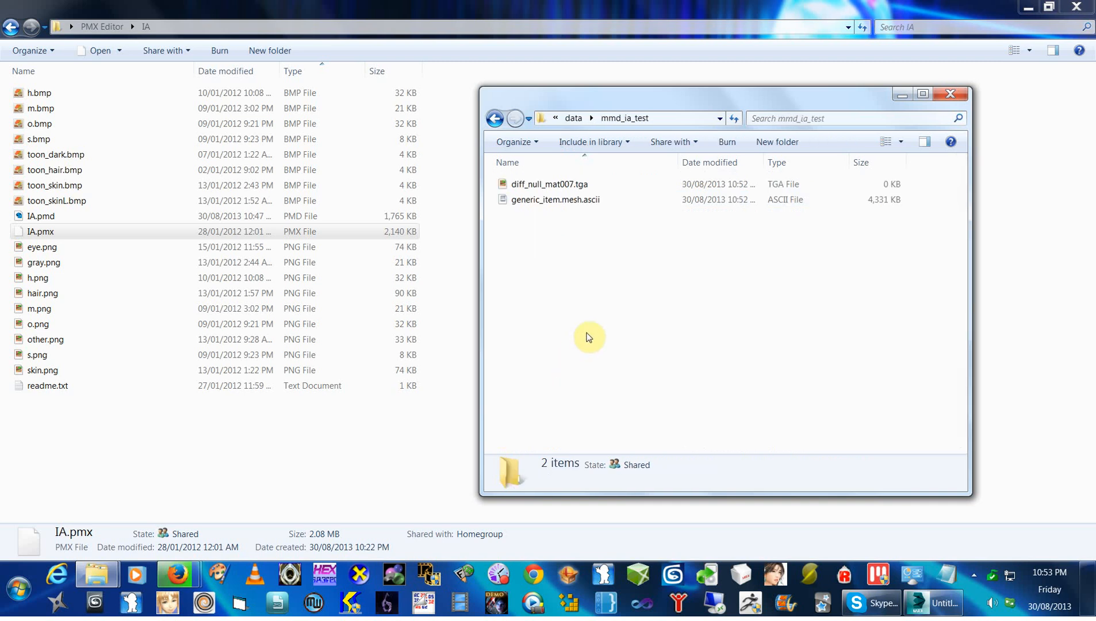
right_click(588, 337)
left_click(464, 424)
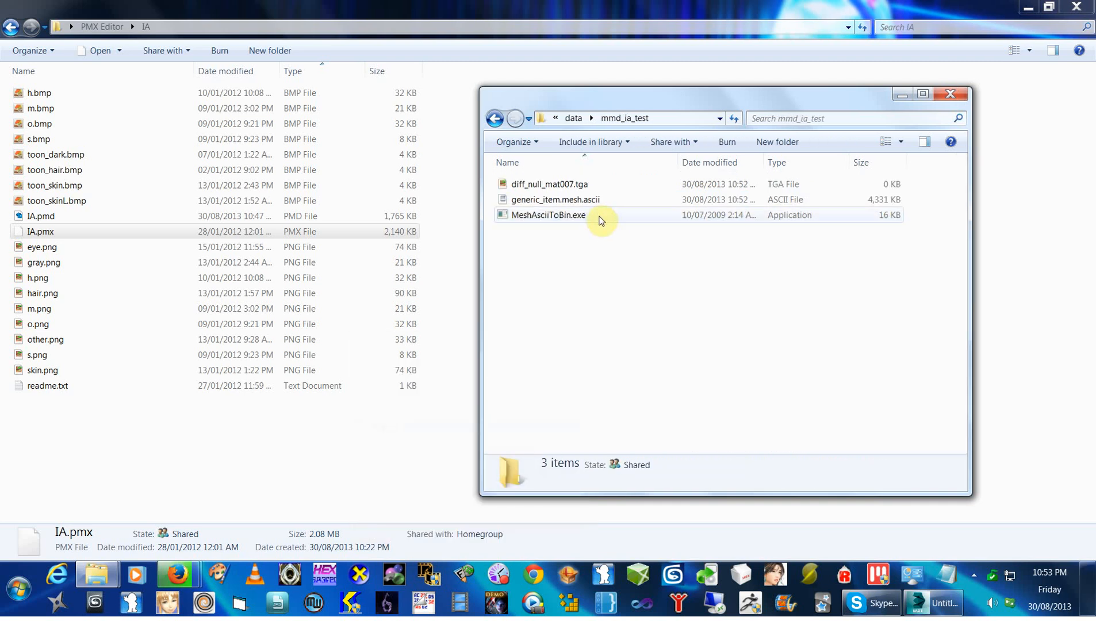
- Convert generic_item.mesh.ascii to a binary mesh with MeshAsciiToBin.exe and select the resulting generic_item.mesh
left_click_drag(587, 200, 562, 215)
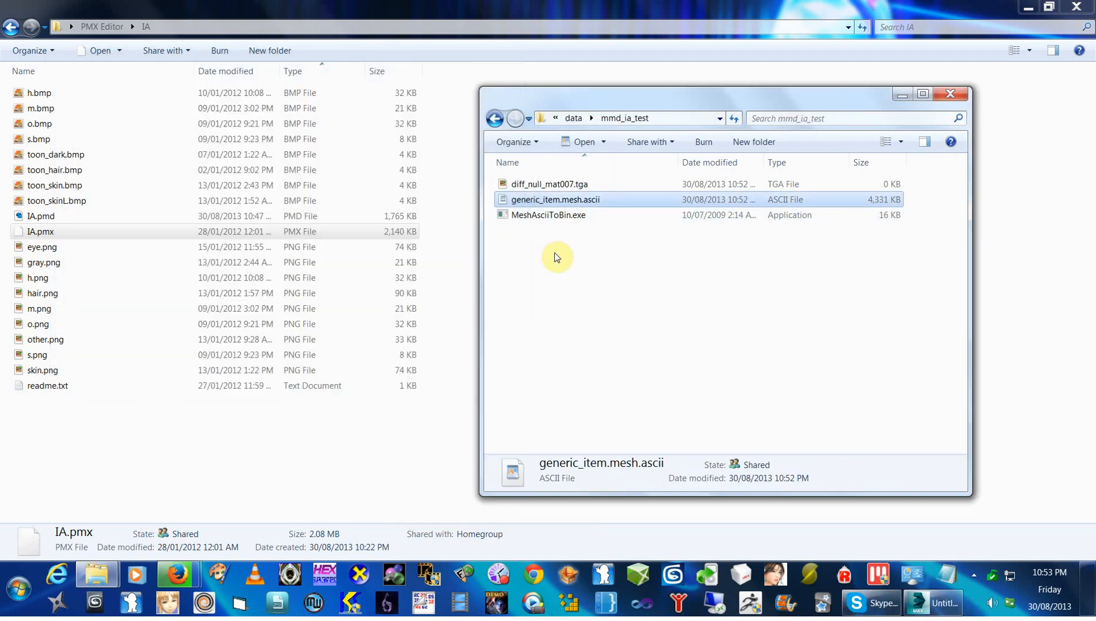
left_click(568, 220)
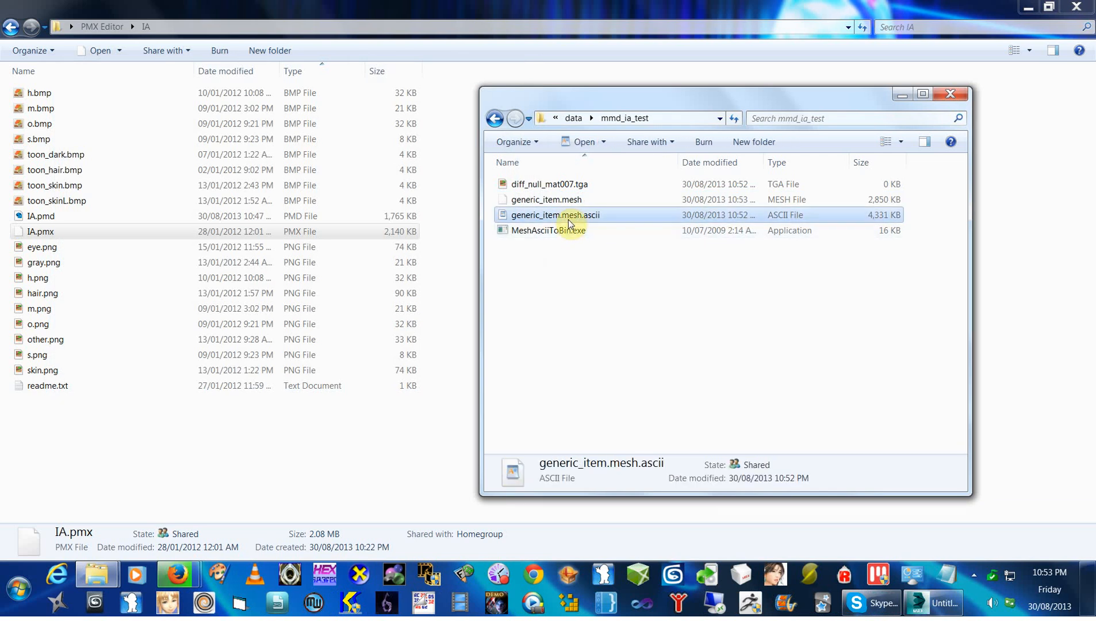
left_click(587, 201)
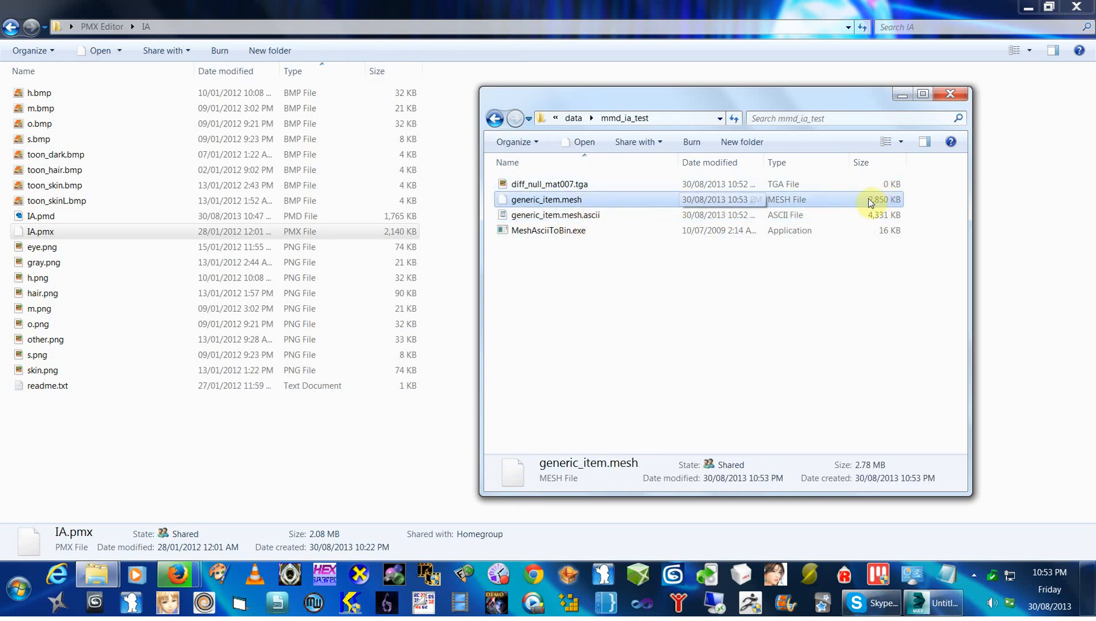
- Copy all BMP and PNG texture files from the PMX Editor's IA folder
left_click(71, 98)
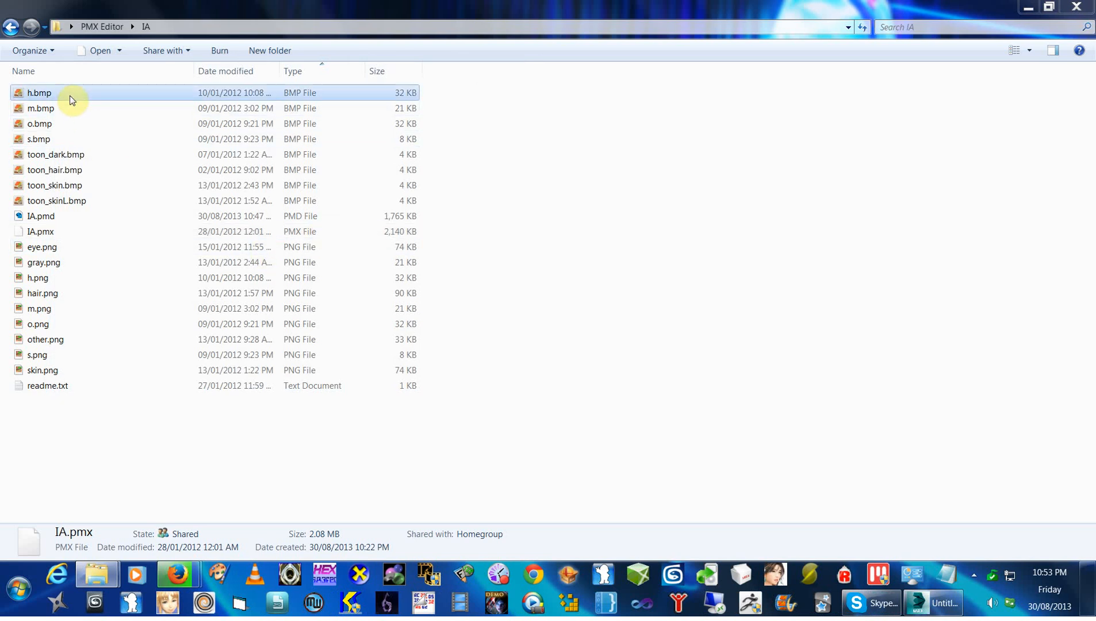
left_click(44, 200, "shift")
left_click_drag(453, 242, 97, 375, "ctrl")
right_click(132, 138)
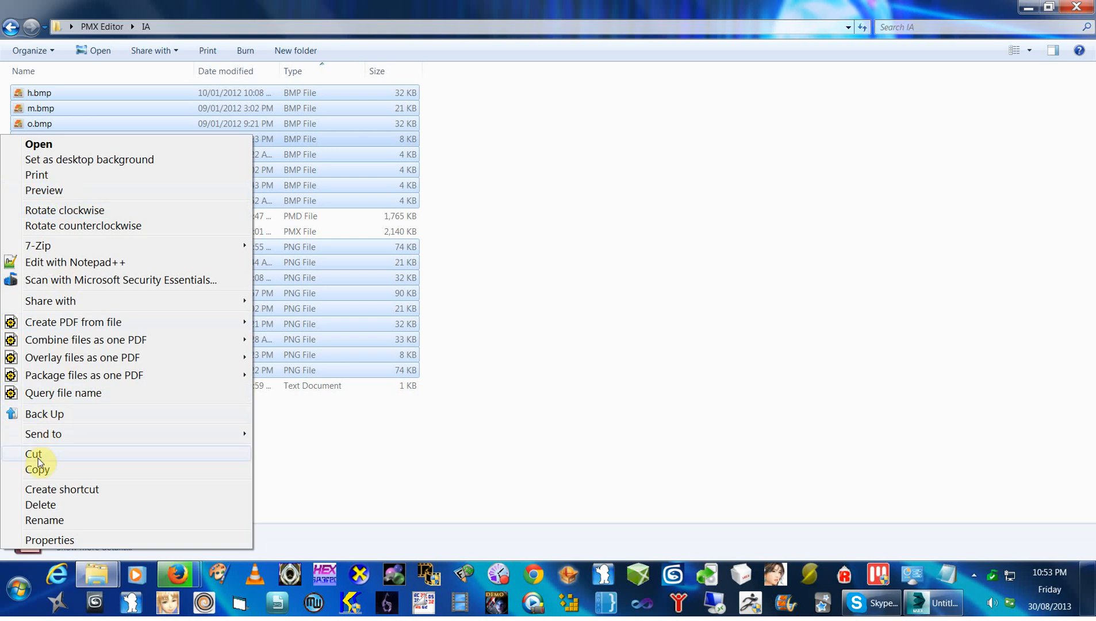
left_click(37, 470)
left_click(257, 430)
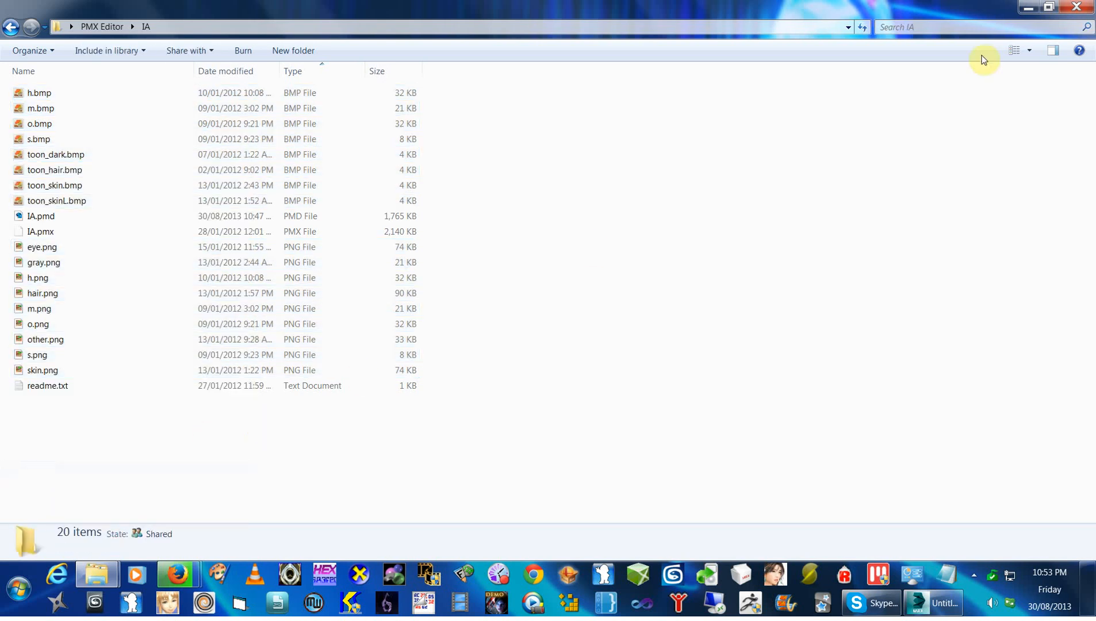
- Paste the copied textures into the mmd_ia_test folder beside the exported mesh
left_click(1035, 7)
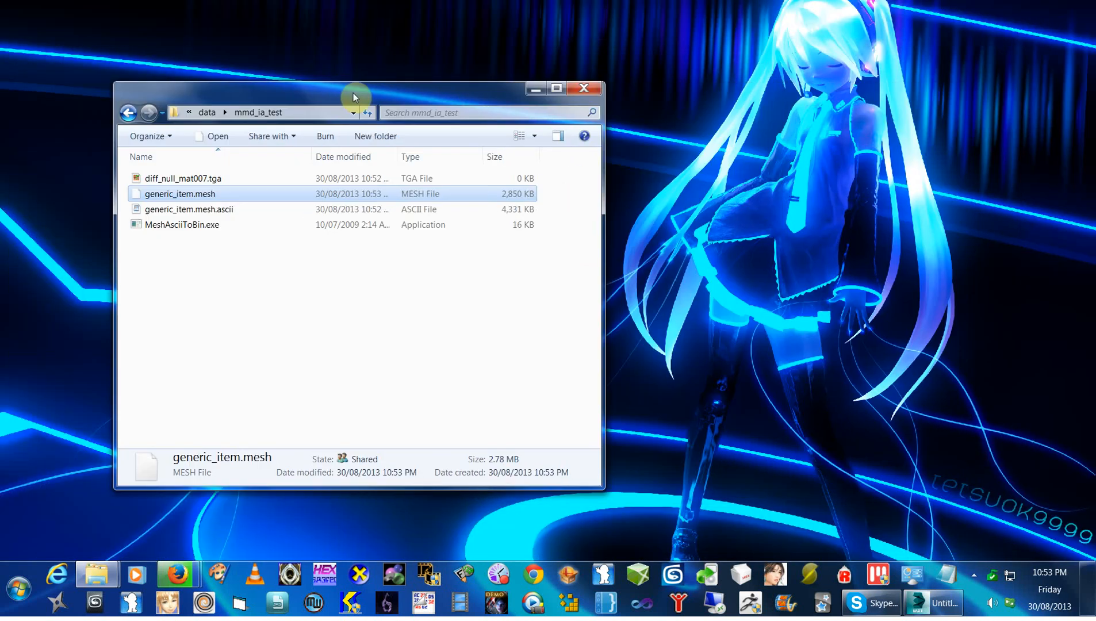
left_click_drag(353, 96, 346, 76)
right_click(255, 225)
left_click(118, 315)
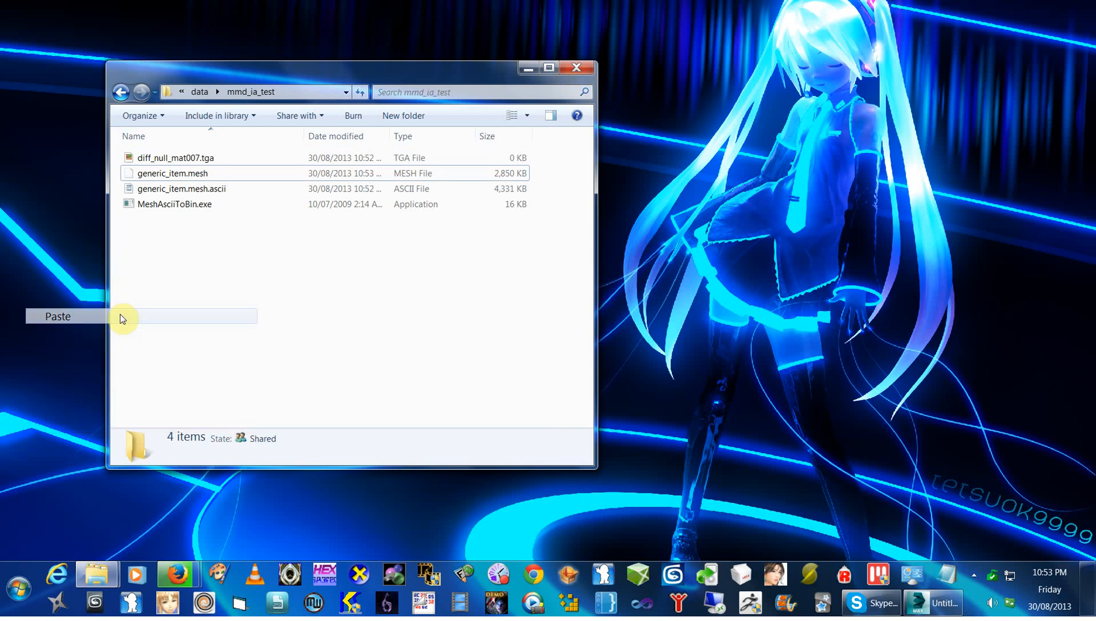
left_click(560, 225)
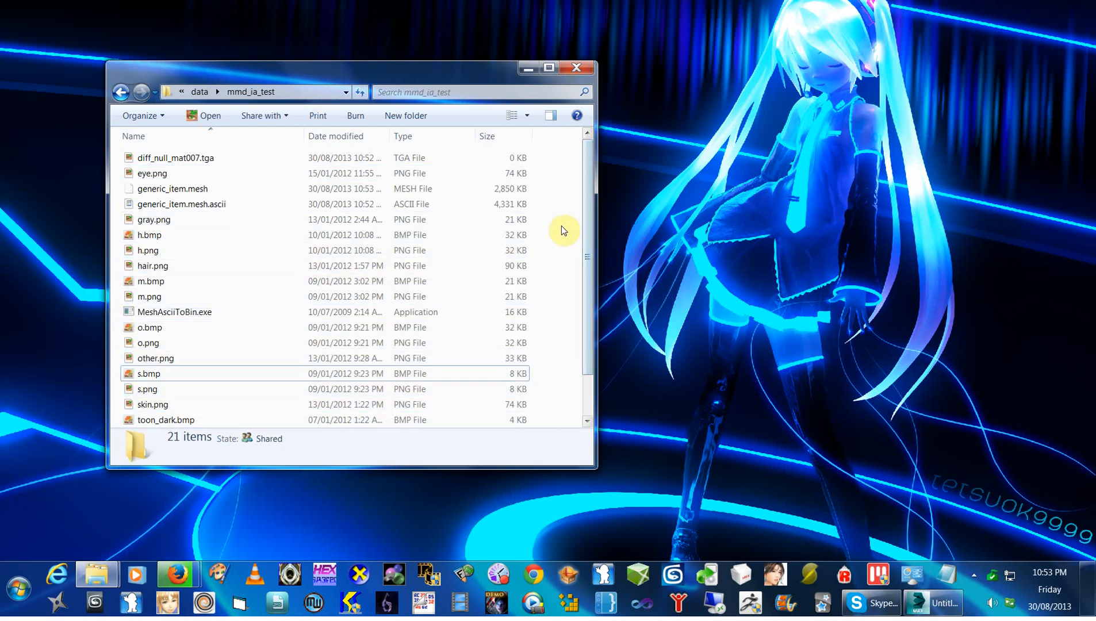
- Go back up to the XNALara folder and launch XNALara.exe
key("BackSpace")
key("BackSpace")
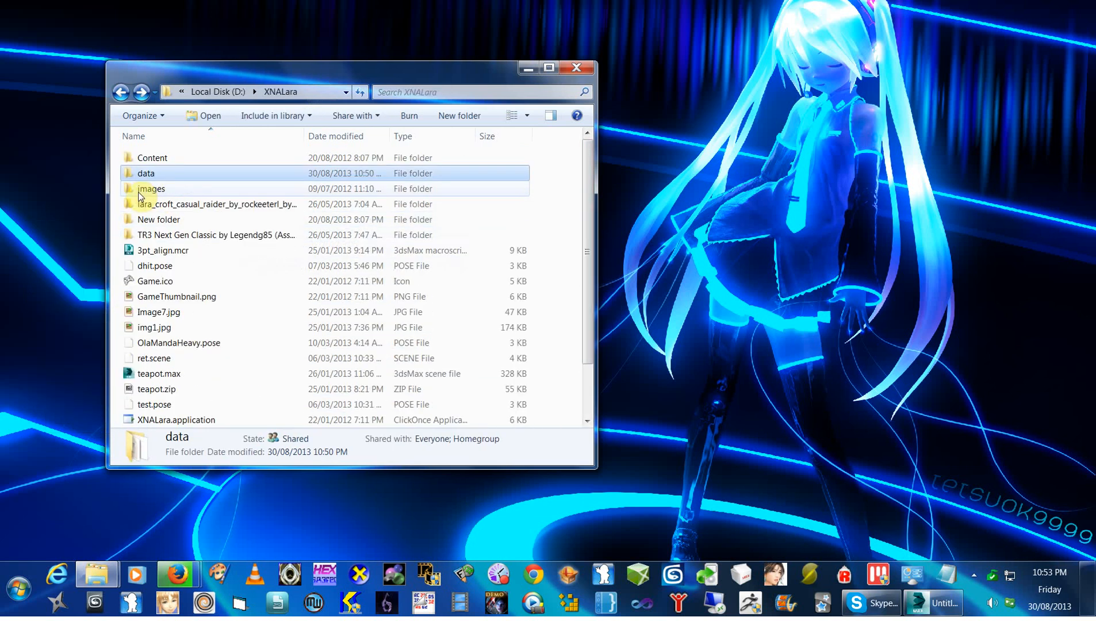
scroll(145, 287, "down", 1)
double_click(161, 406)
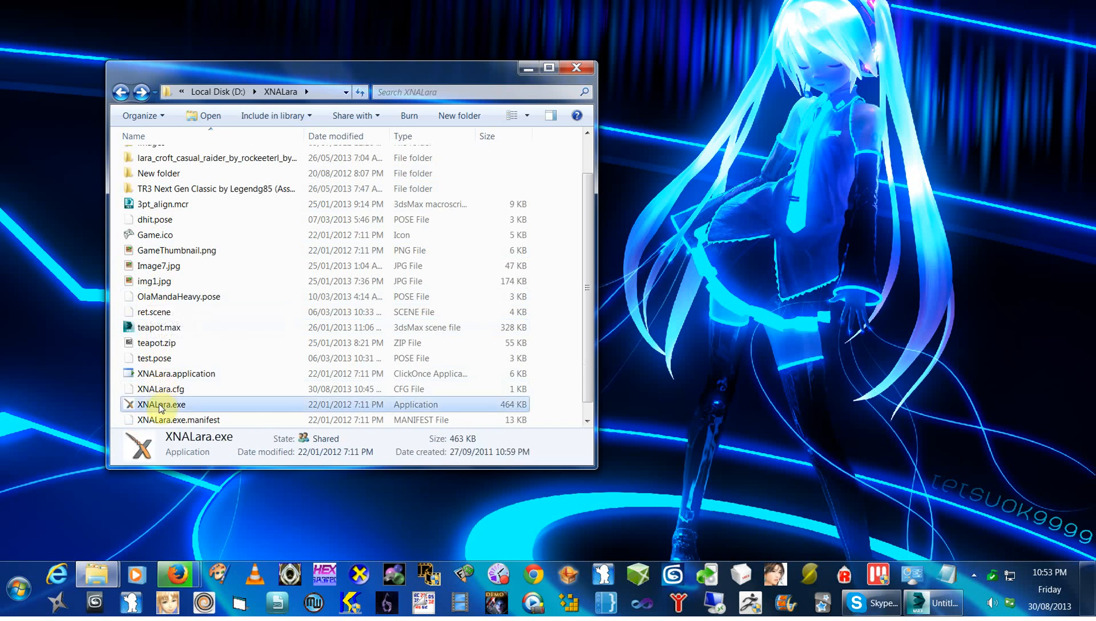
left_click(604, 305)
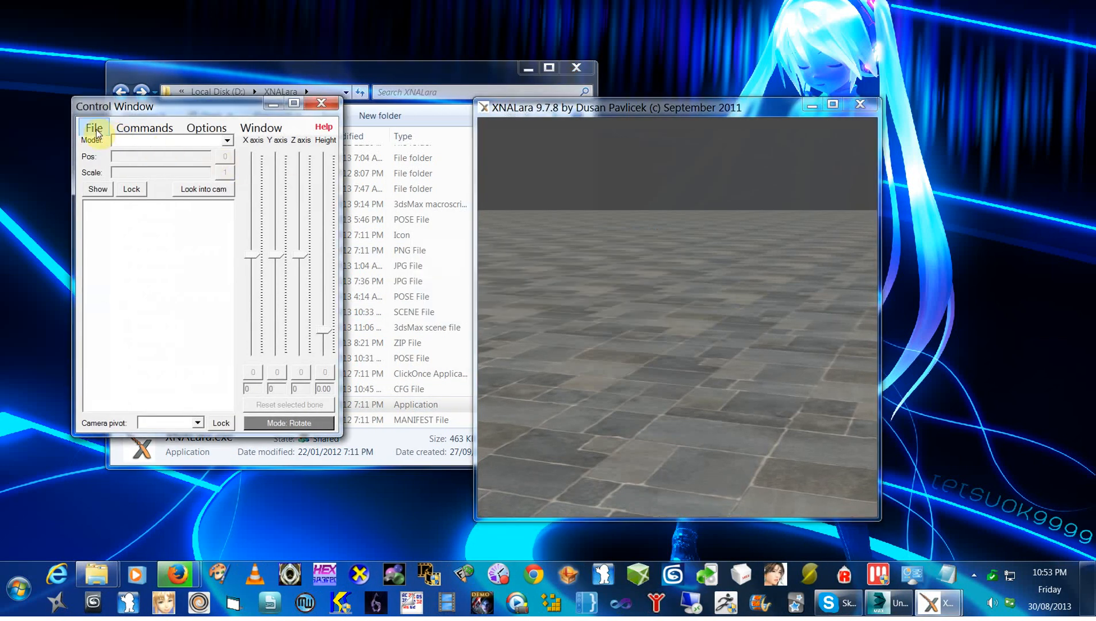
- Add the mmd_ia_test model to the XNALara scene
left_click(94, 128)
left_click(577, 127)
left_click(92, 127)
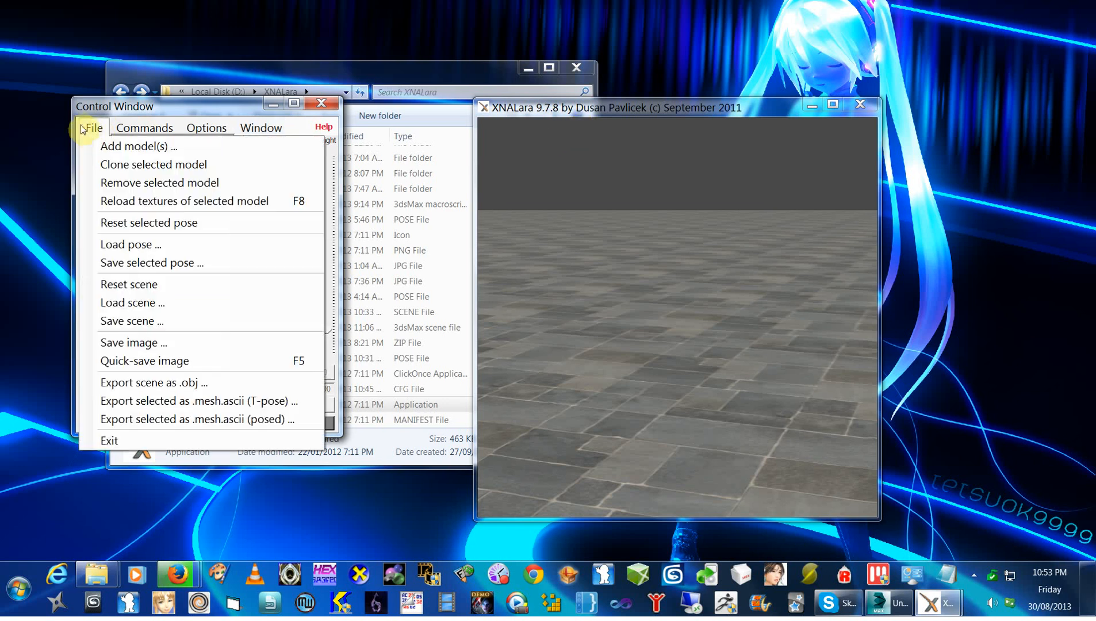
left_click(103, 147)
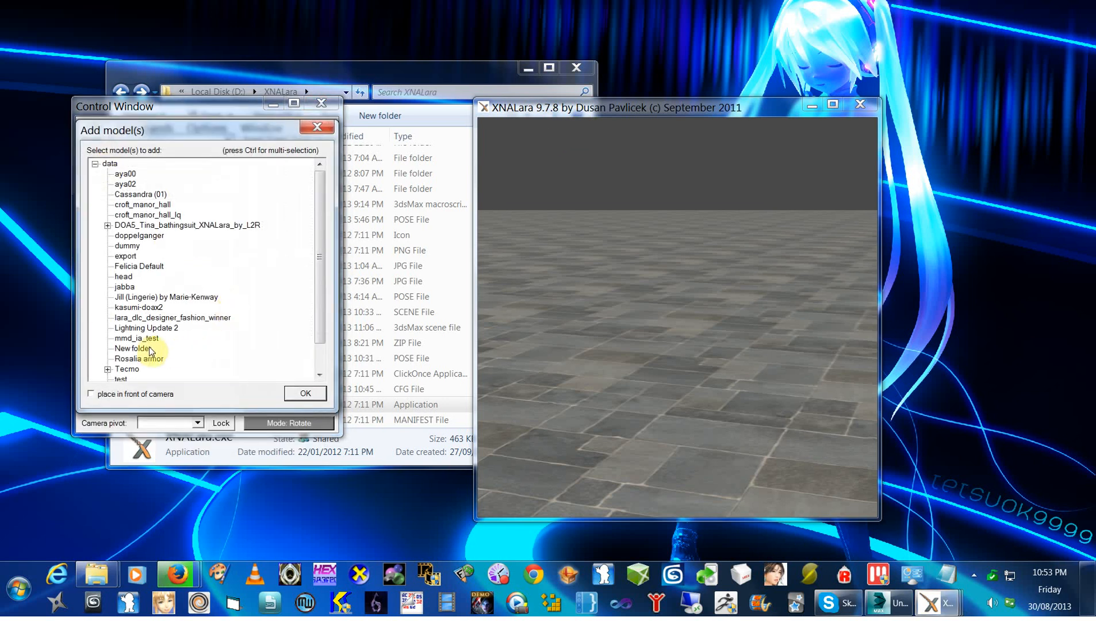
left_click(305, 395)
- Select the bone at the character's neck and rotate it on the X and Y axes to test the head movement
left_click_drag(602, 274, 677, 185)
scroll(635, 282, "up", 3)
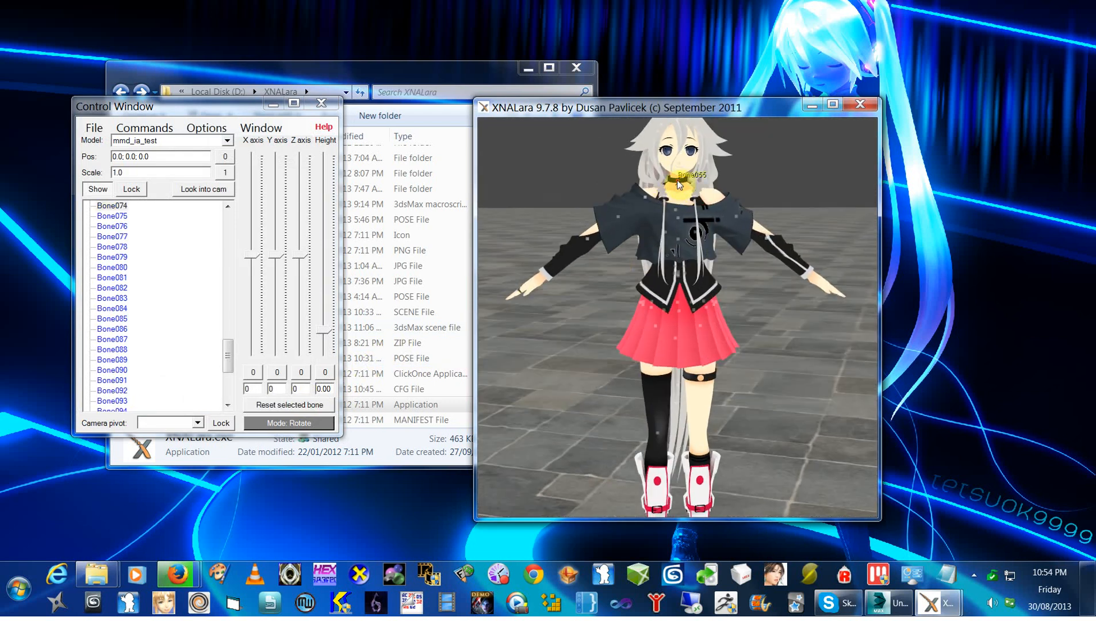
left_click(678, 185)
left_click_drag(253, 250, 502, 243)
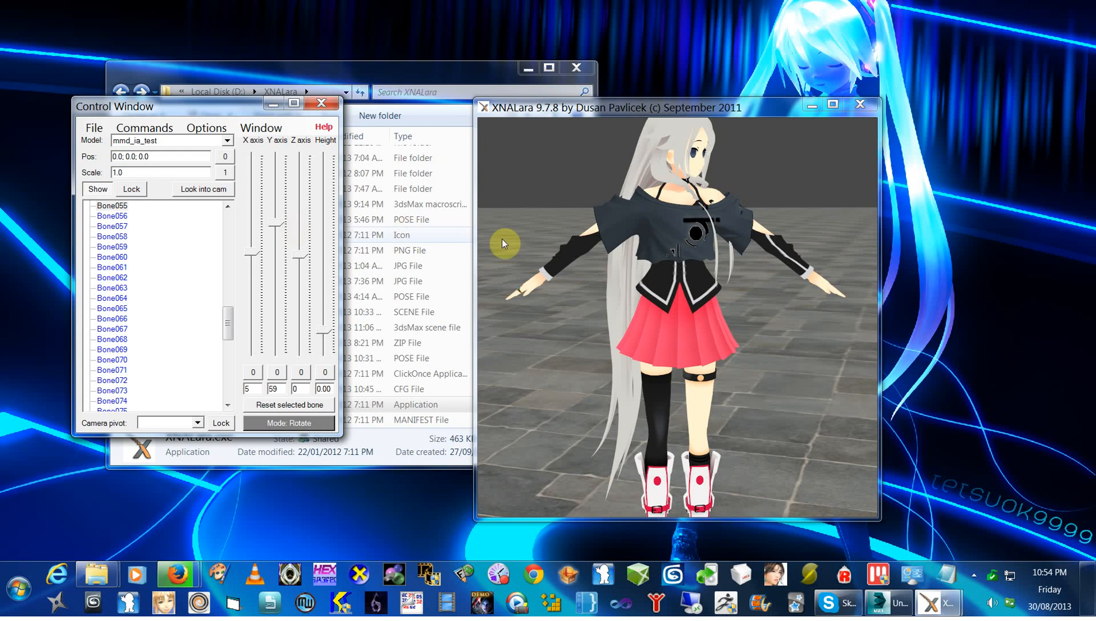
left_click_drag(276, 224, 277, 237)
- Rotate Bone073 to about 63 on the X axis and -7 on the Y axis, and maximize the model view
left_click_drag(543, 305, 647, 219)
left_click_drag(283, 259, 267, 220)
left_click_drag(587, 326, 755, 192)
left_click(826, 105)
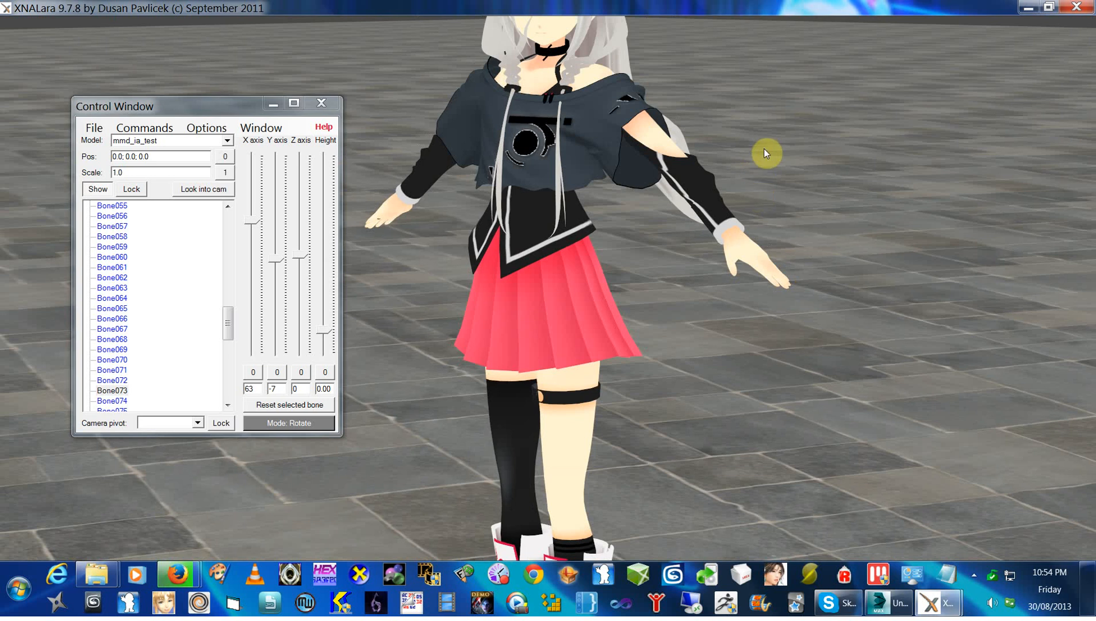